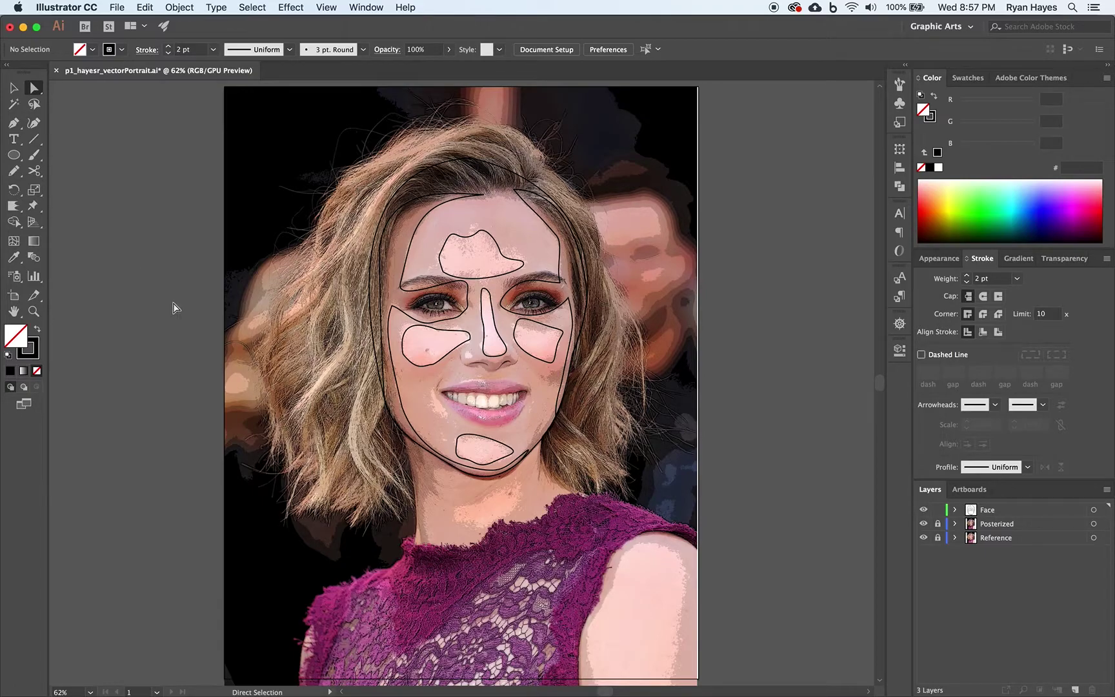
# - Lock and hide the Face layer, hide the Posterized layer, and make Face the active layer
pyautogui.click(937, 510)
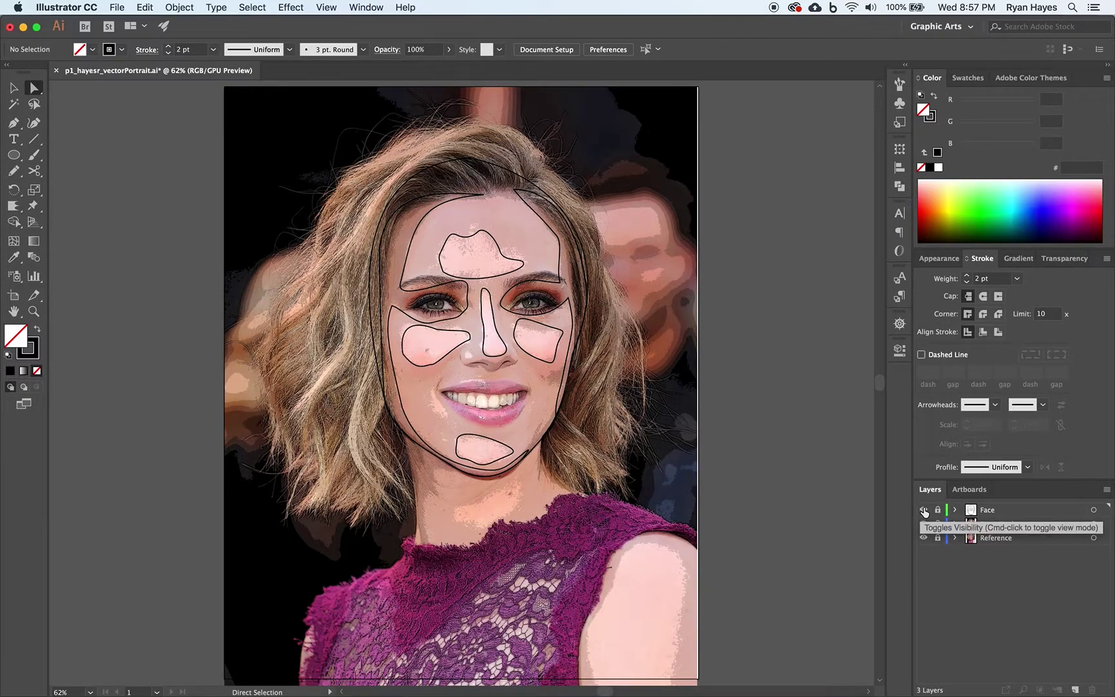
pyautogui.click(923, 510)
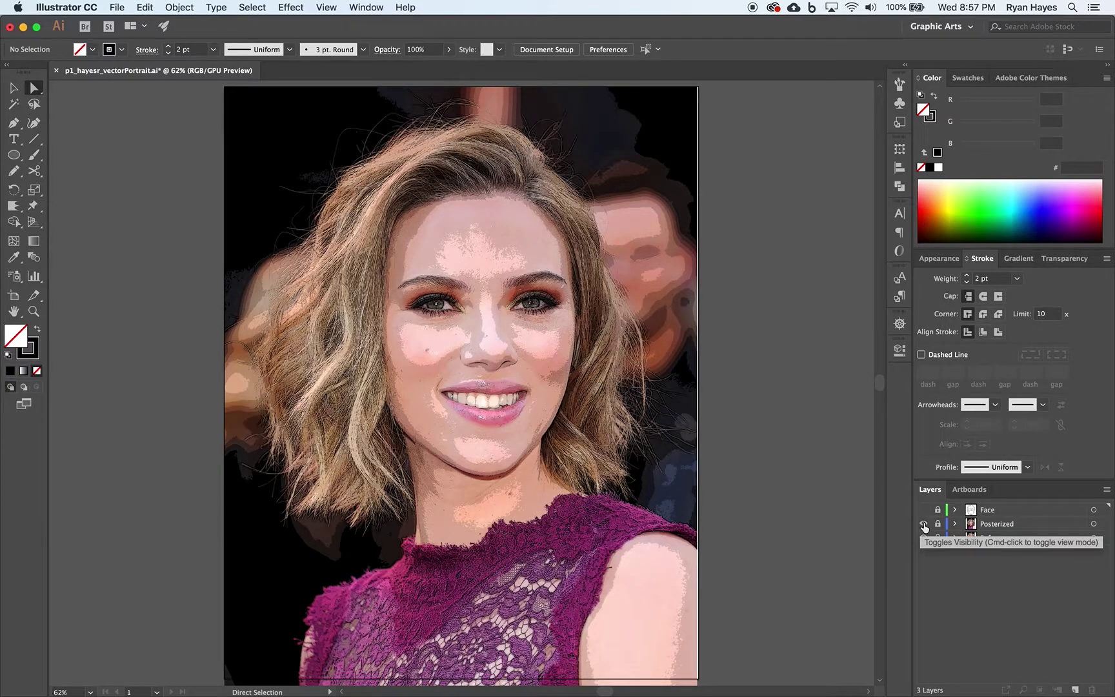
pyautogui.click(923, 525)
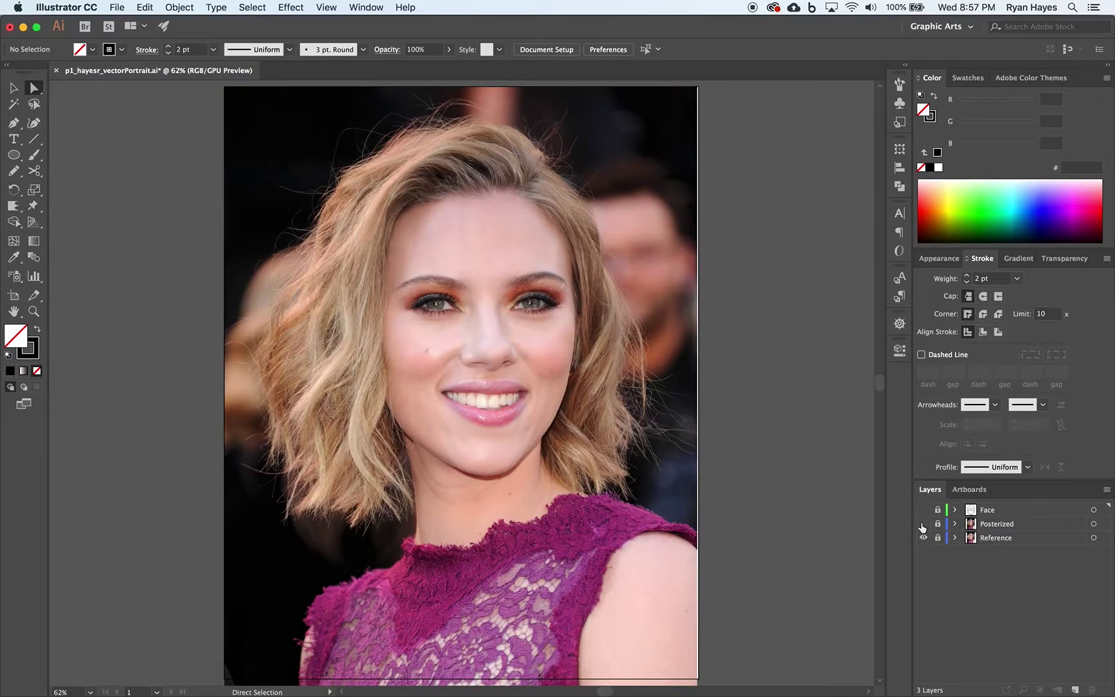
pyautogui.click(1031, 515)
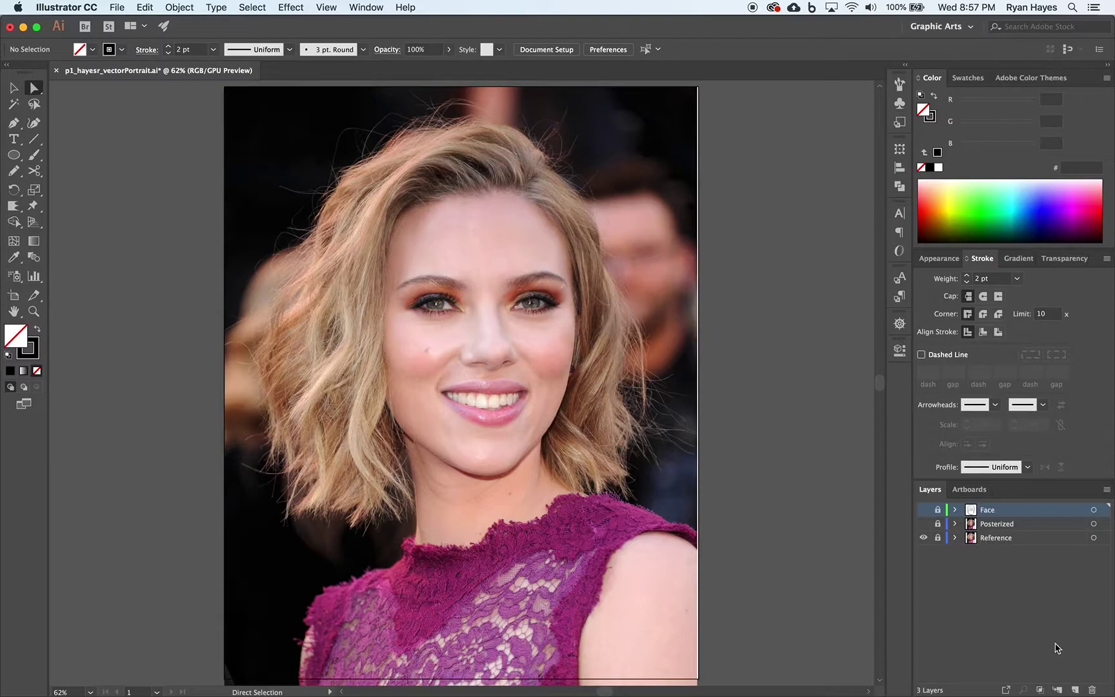
# - Add a new layer named 'Eyes' above the Face layer
pyautogui.keyDown('alt'); pyautogui.click(1075, 691); pyautogui.keyUp('alt')
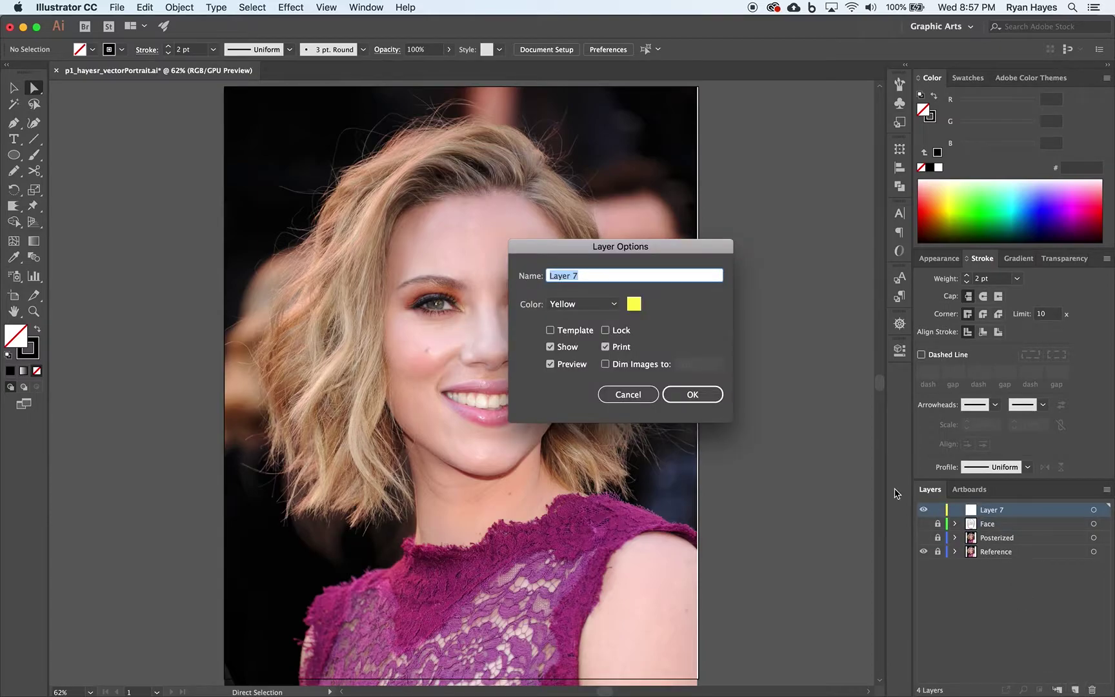
pyautogui.write('Eyes')
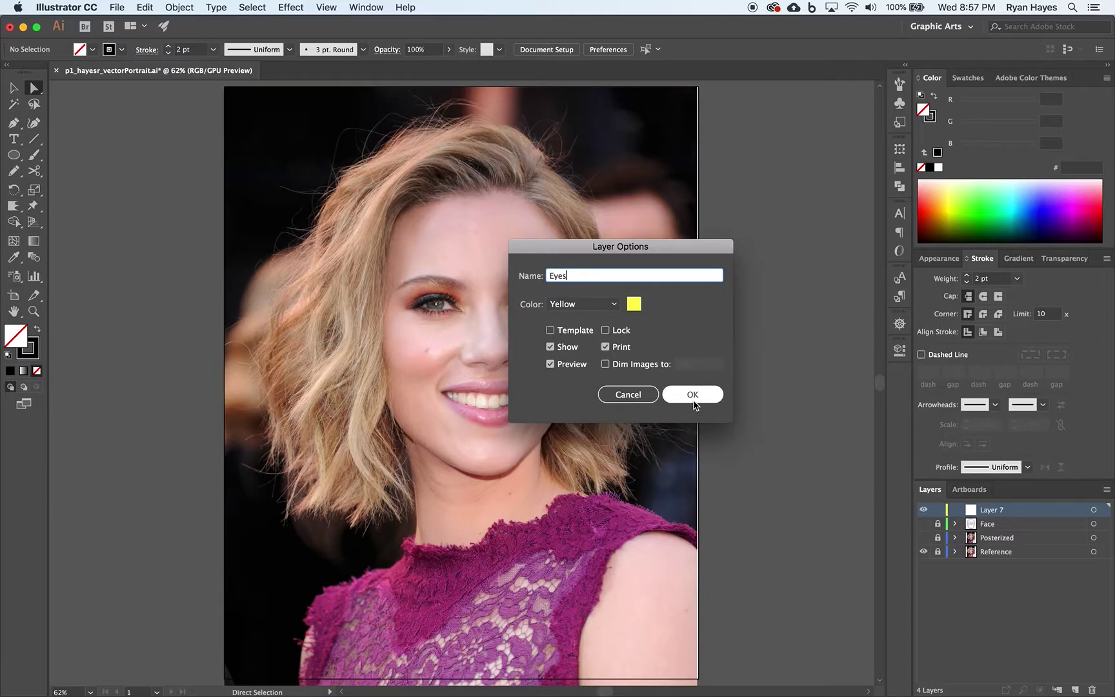
pyautogui.click(694, 397)
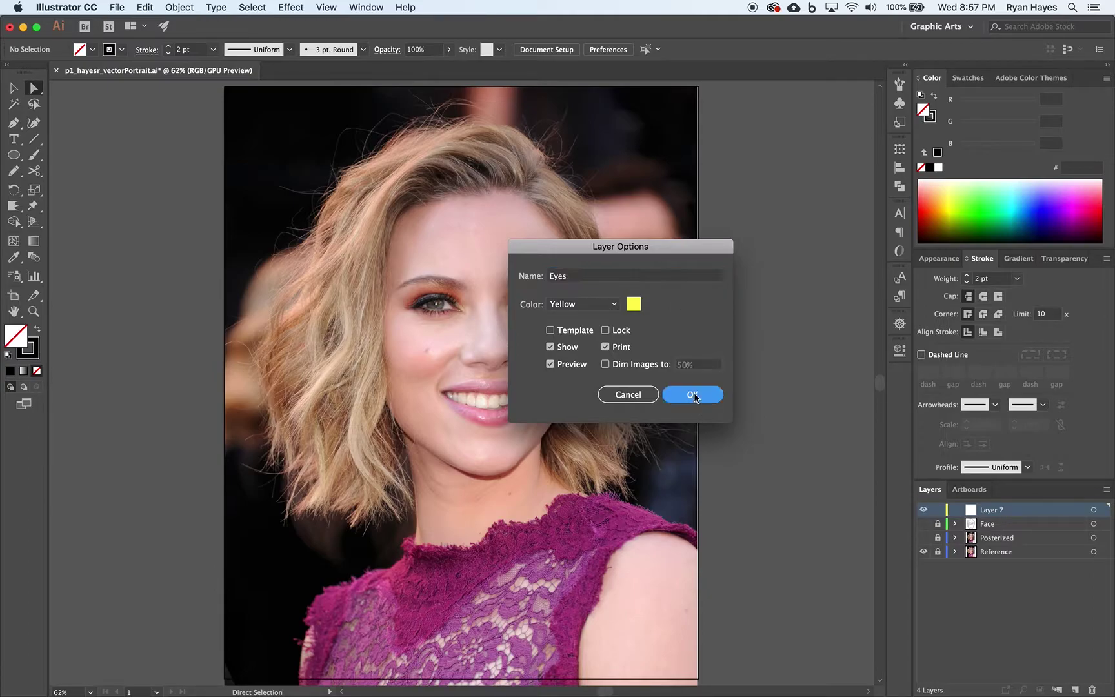
# - Zoom in closely on the portrait's left eye
pyautogui.click(34, 313)
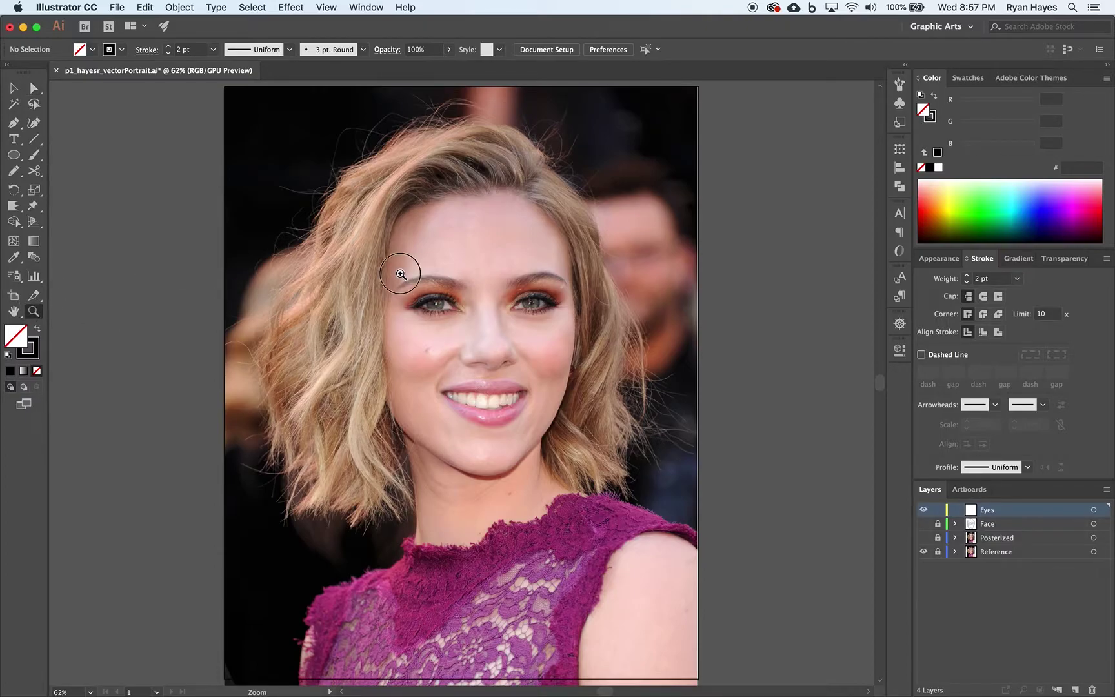
pyautogui.moveTo(404, 266); pyautogui.dragTo(713, 517)
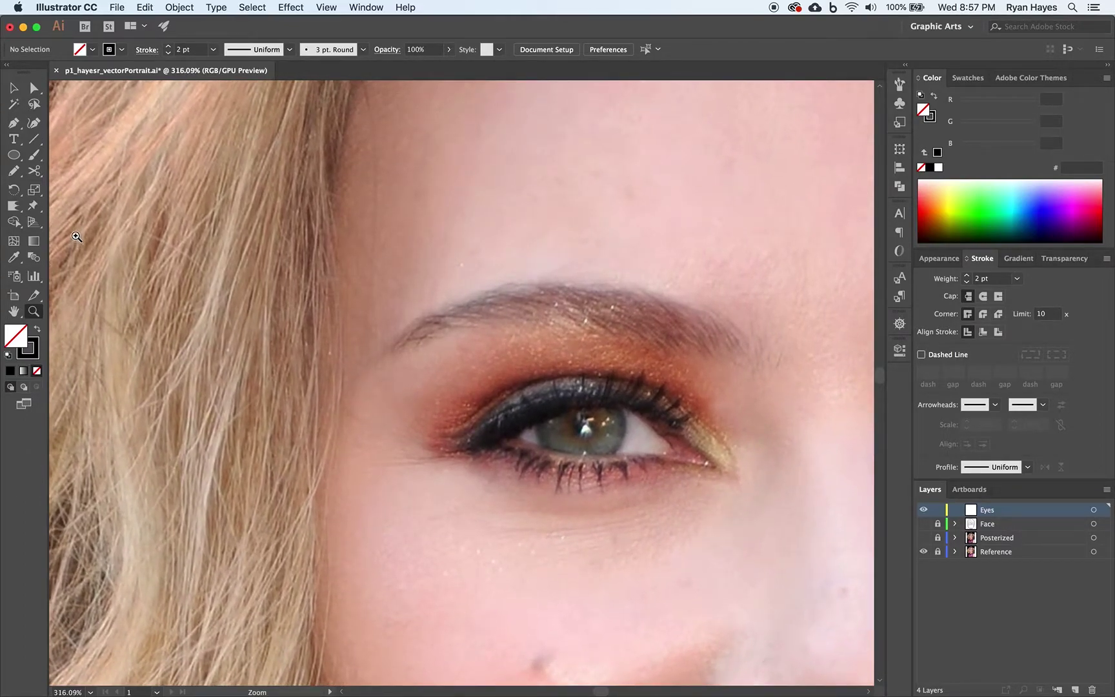
pyautogui.click(11, 123)
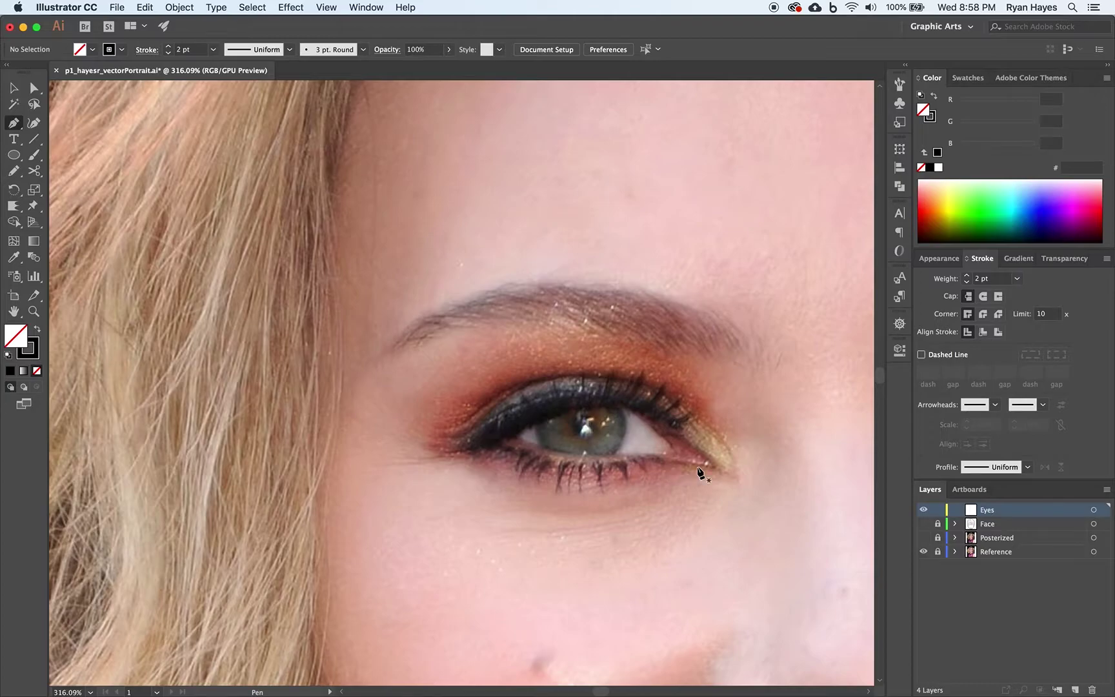
# - Trace a closed Pen outline around the left eyelids, starting and ending at the outer corner
pyautogui.moveTo(715, 463); pyautogui.dragTo(664, 431)
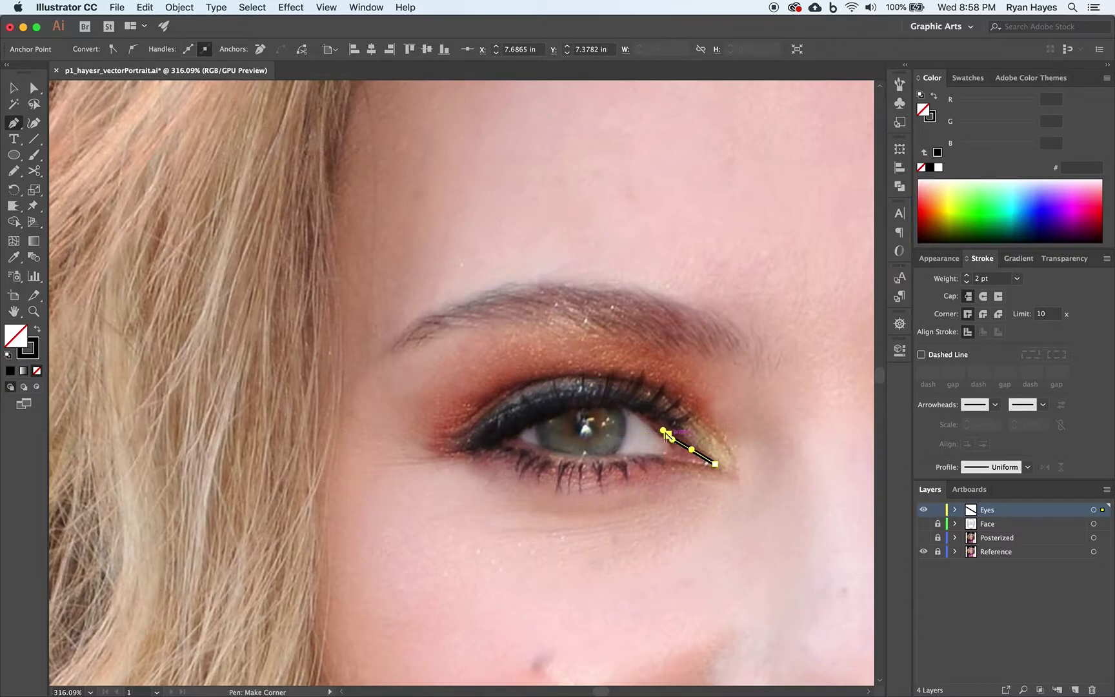
pyautogui.click(639, 423)
pyautogui.moveTo(640, 424)
pyautogui.mouseDown()
pyautogui.moveTo(651, 421)
pyautogui.moveTo(631, 411)
pyautogui.mouseUp()
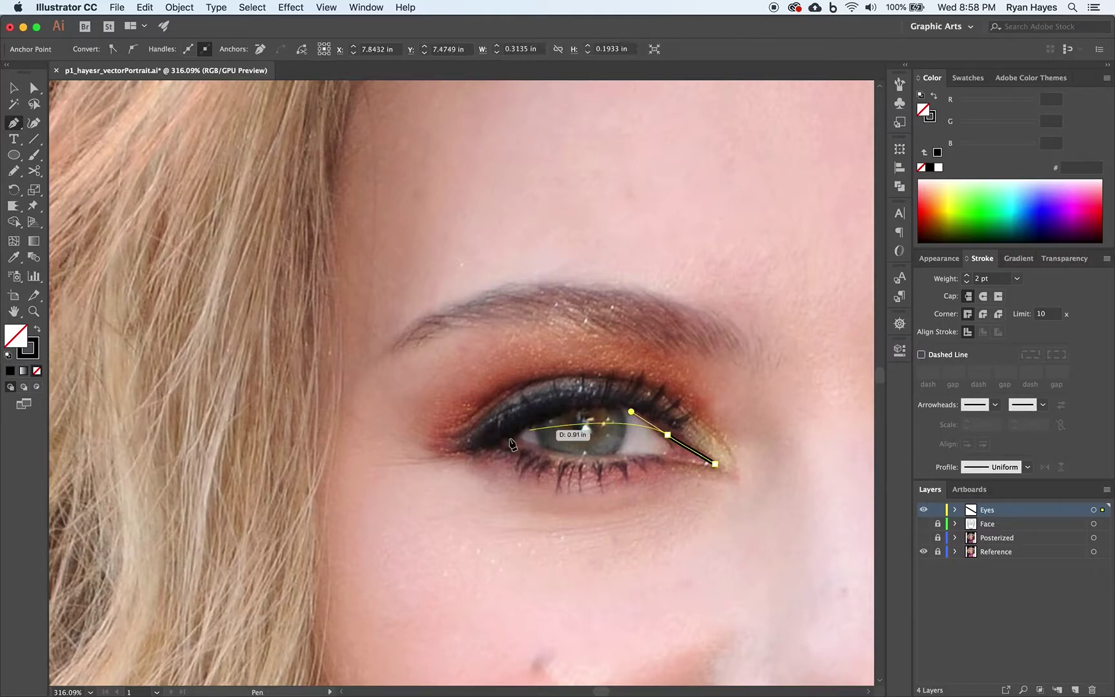
pyautogui.moveTo(499, 444); pyautogui.dragTo(708, 462)
pyautogui.click(715, 463)
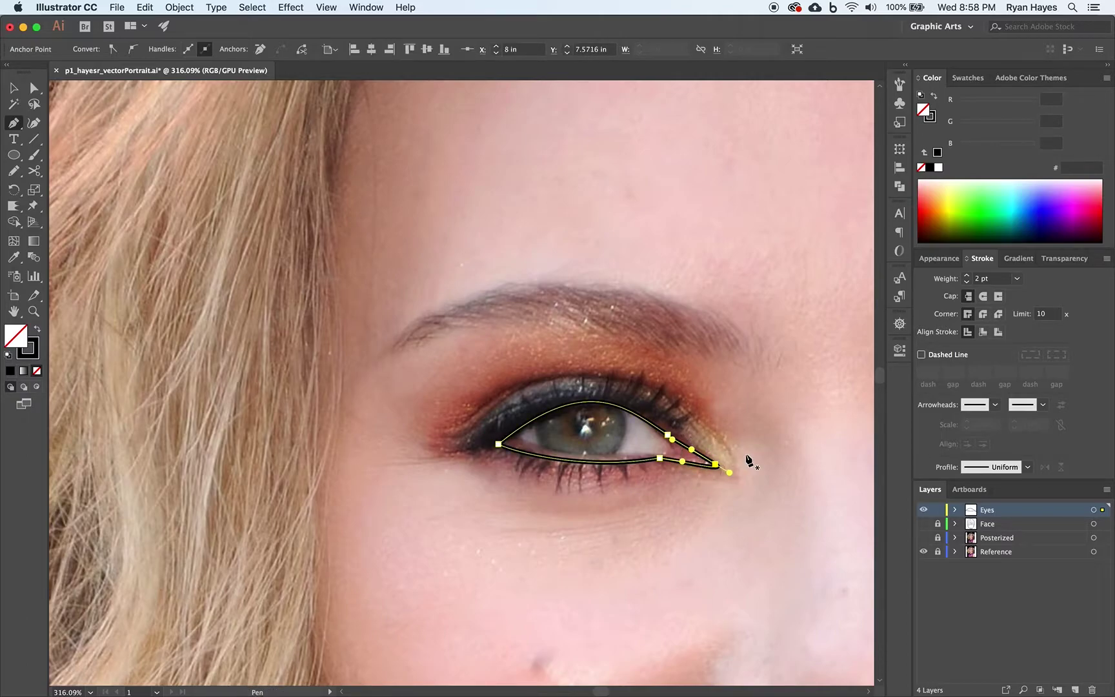
pyautogui.press('super')
# - Draw a closed inner path around the left eyeball and fit its curves to the eyeball's edge
pyautogui.keyDown('super'); pyautogui.click(567, 309); pyautogui.keyUp('super')
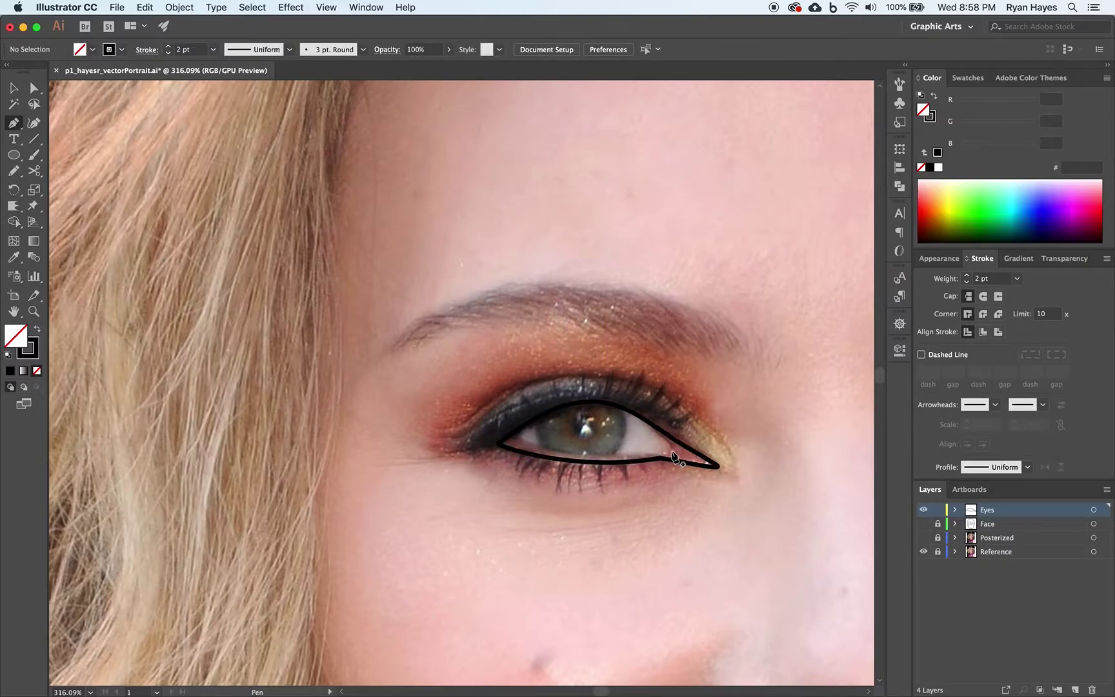
pyautogui.moveTo(675, 456); pyautogui.dragTo(636, 404)
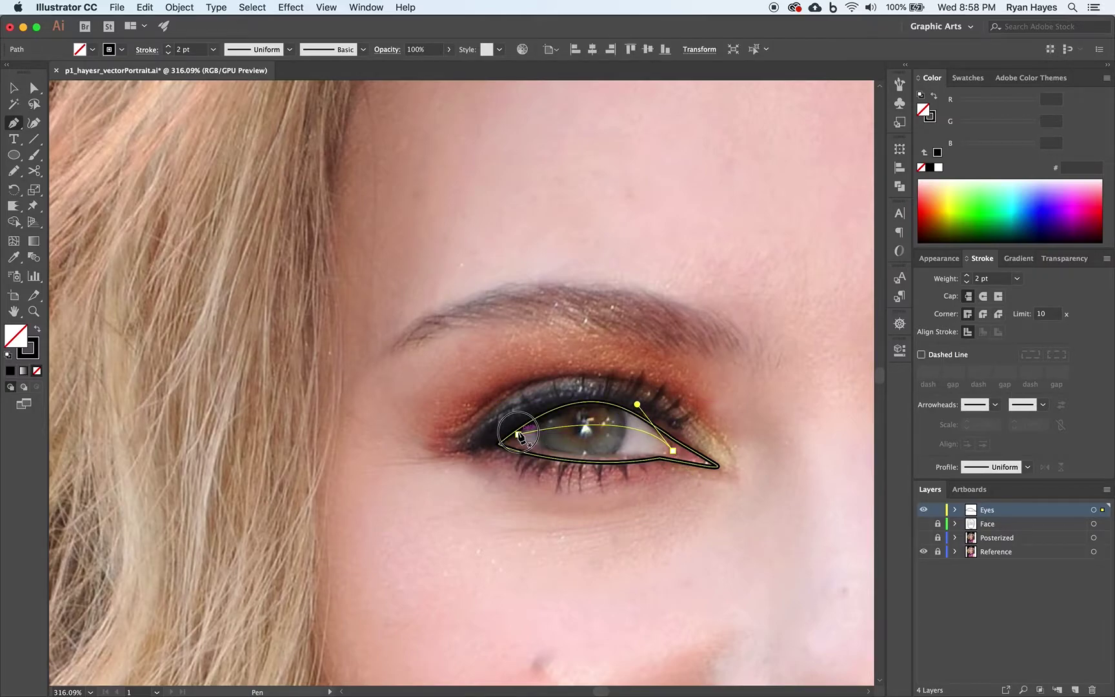
pyautogui.moveTo(518, 434); pyautogui.dragTo(549, 457)
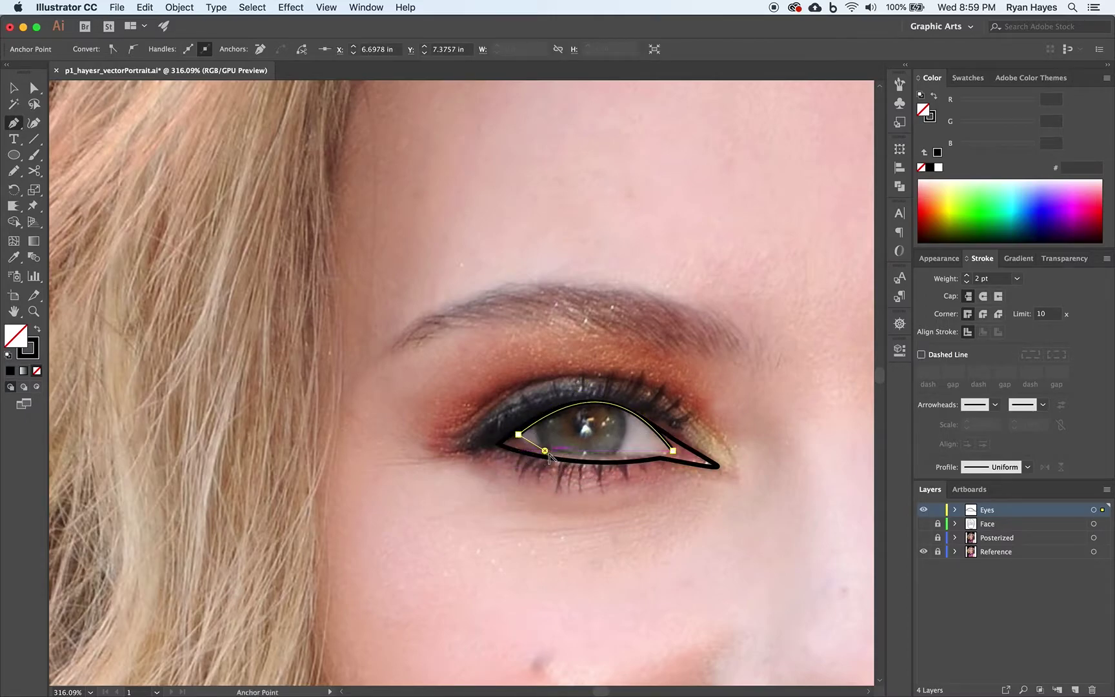
pyautogui.click(671, 454)
pyautogui.moveTo(671, 457); pyautogui.dragTo(745, 420)
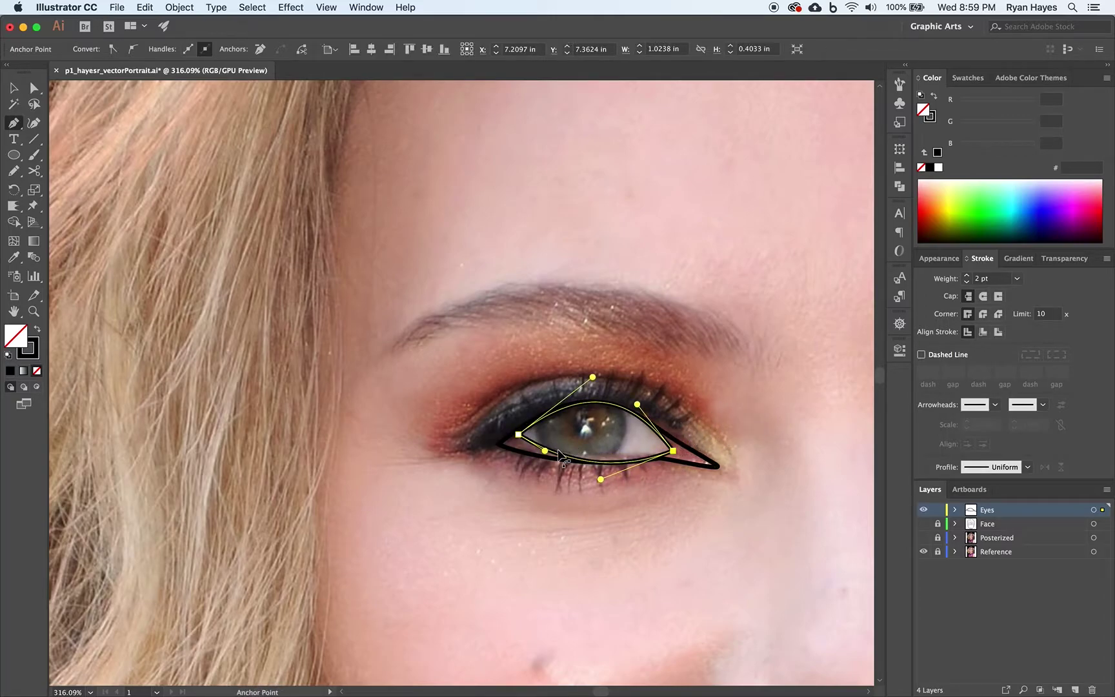
pyautogui.moveTo(545, 451); pyautogui.dragTo(524, 459)
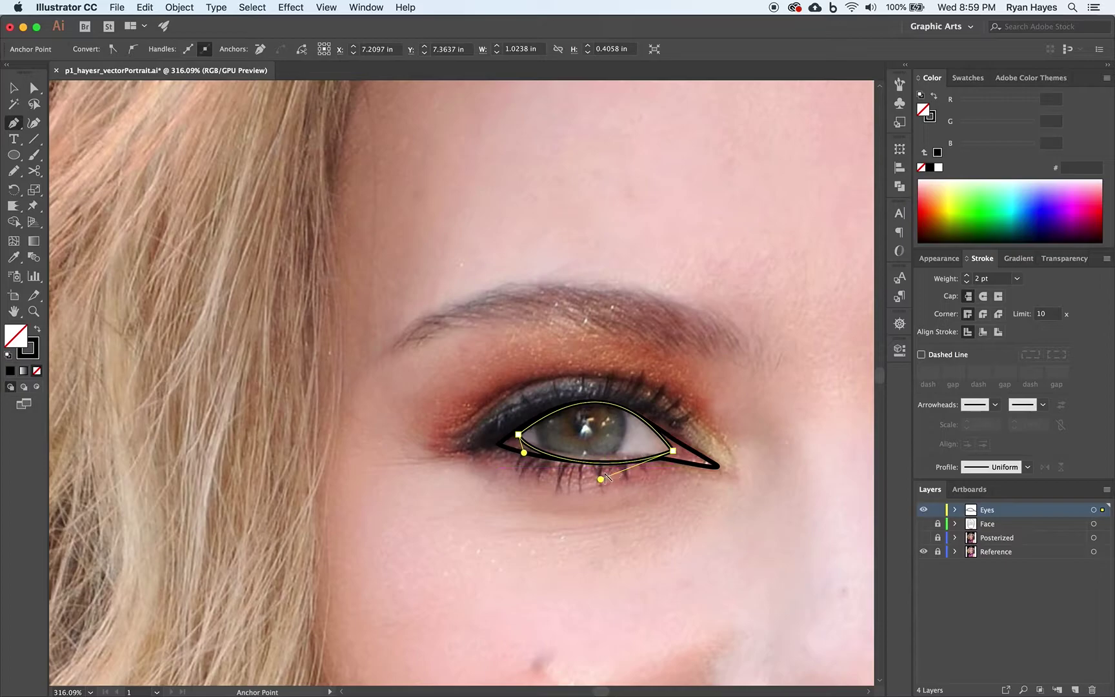
pyautogui.moveTo(612, 464); pyautogui.dragTo(613, 463)
pyautogui.click(601, 480)
pyautogui.keyDown('super'); pyautogui.click(480, 301); pyautogui.keyUp('super')
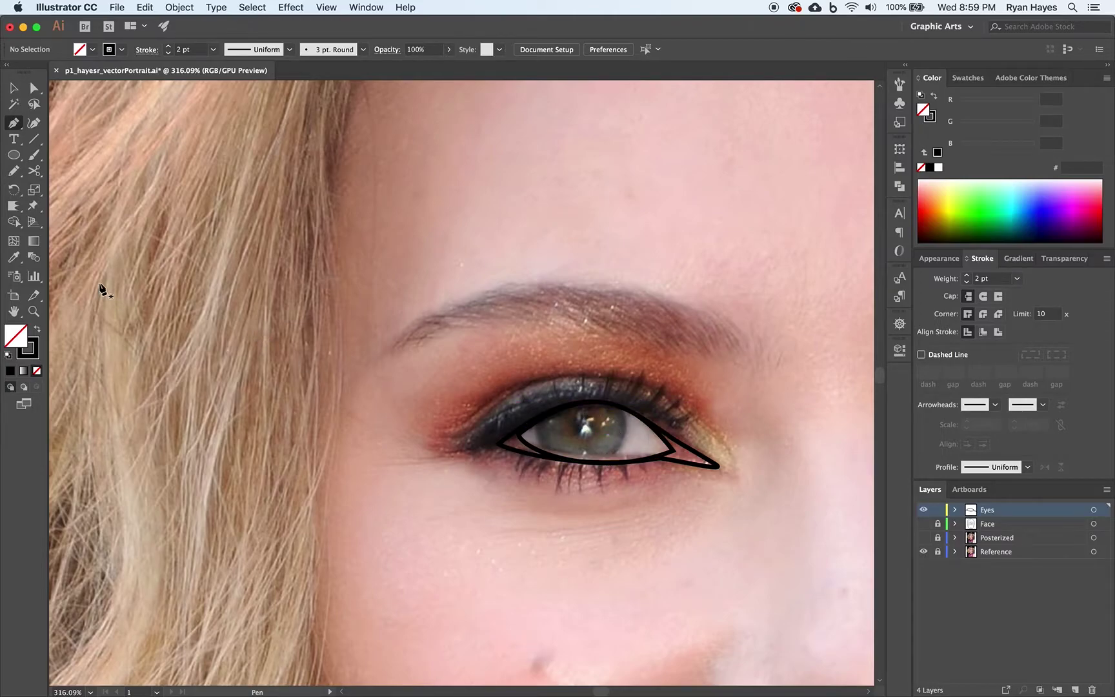
# - Draw a circle about 0.58 in across over the iris and nudge it slightly left
pyautogui.click(14, 155)
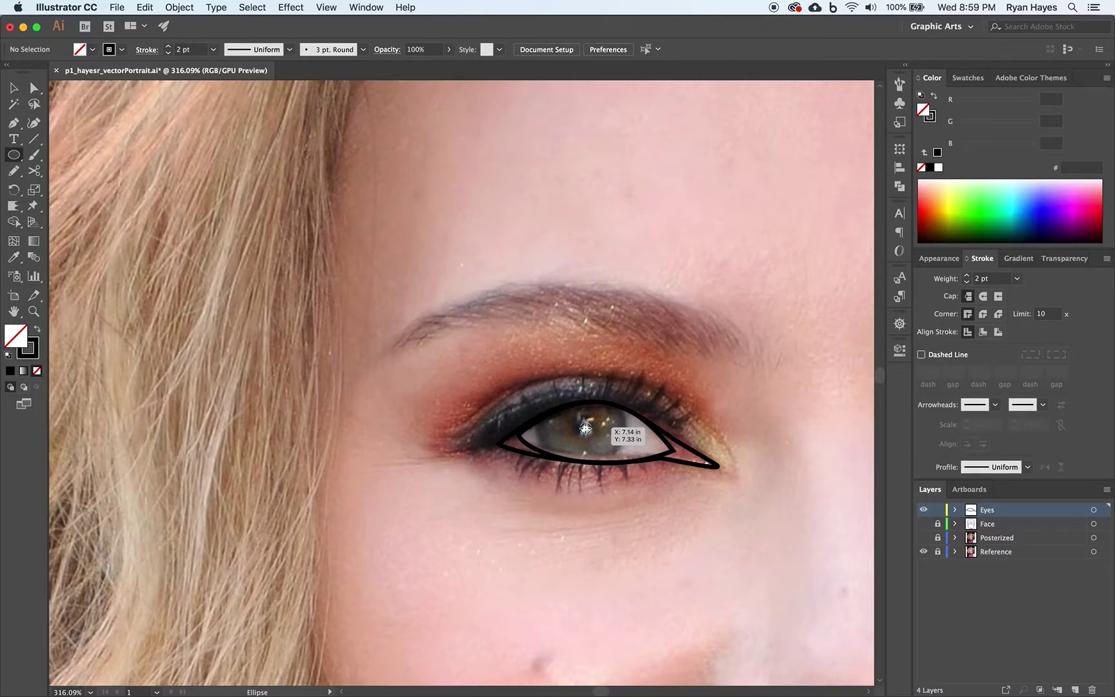
pyautogui.moveTo(585, 428); pyautogui.dragTo(627, 475)
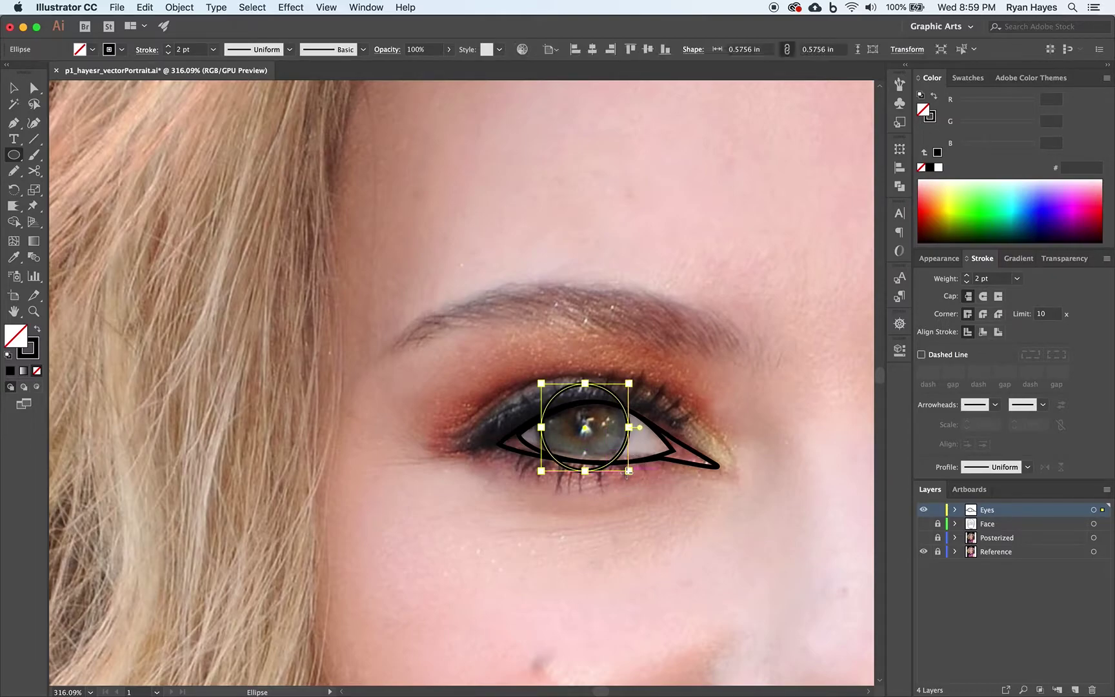
pyautogui.click(13, 87)
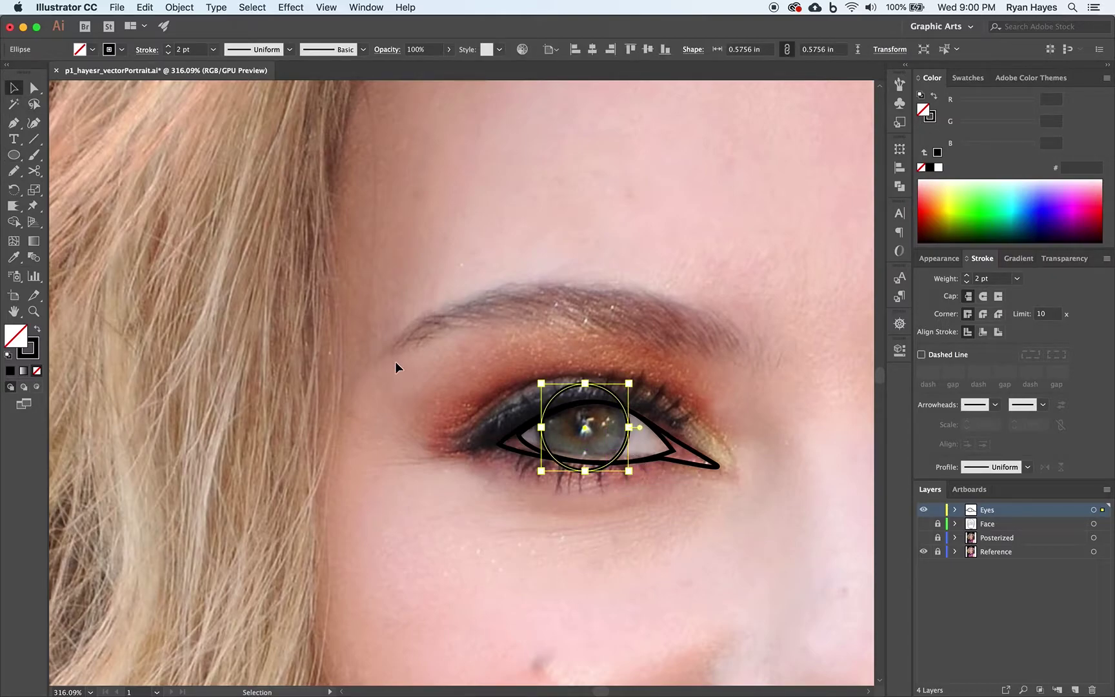
pyautogui.press('Left')
pyautogui.press('Left')
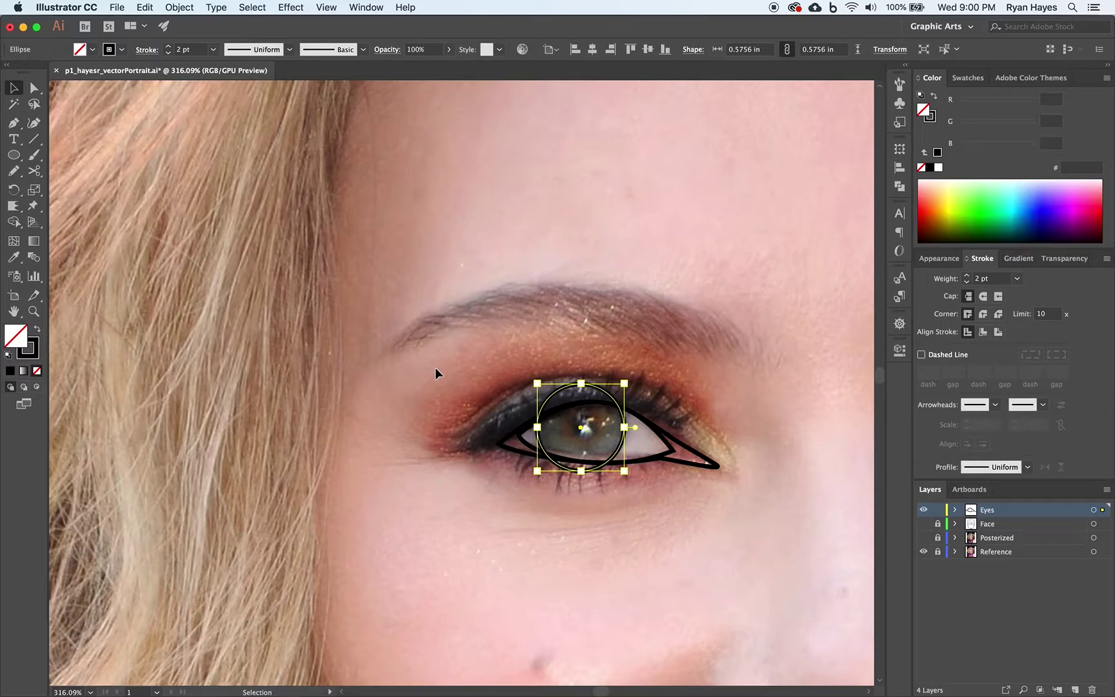
pyautogui.click(563, 570)
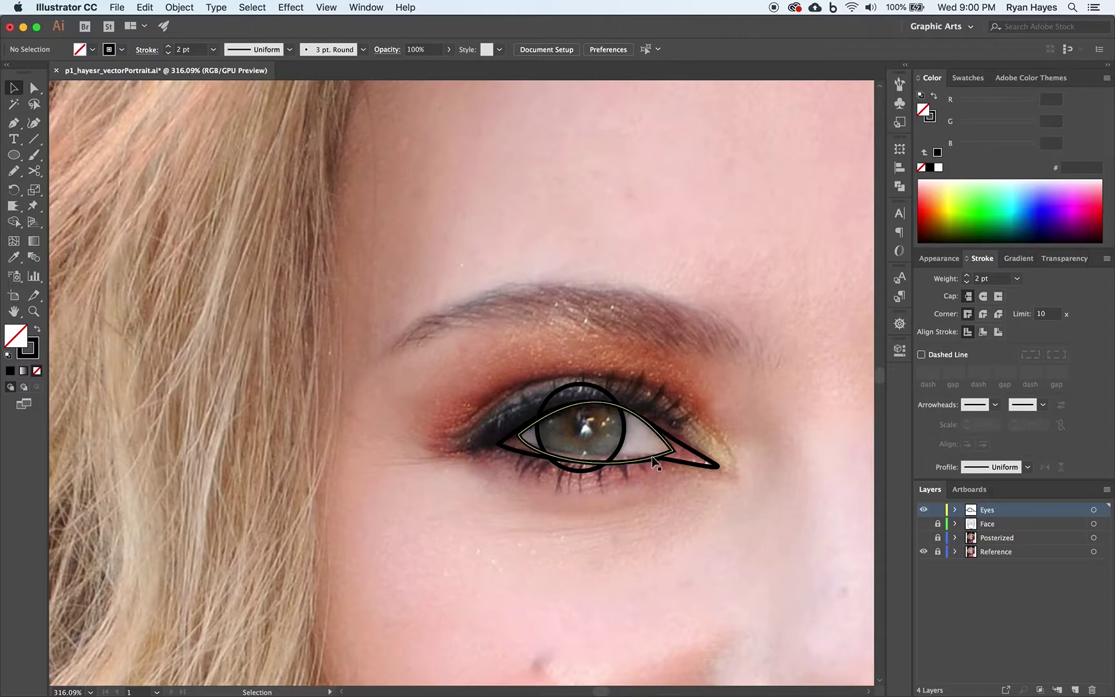
# - Use Shape Builder to delete the iris circle's parts above and below the eye outline
pyautogui.click(660, 439)
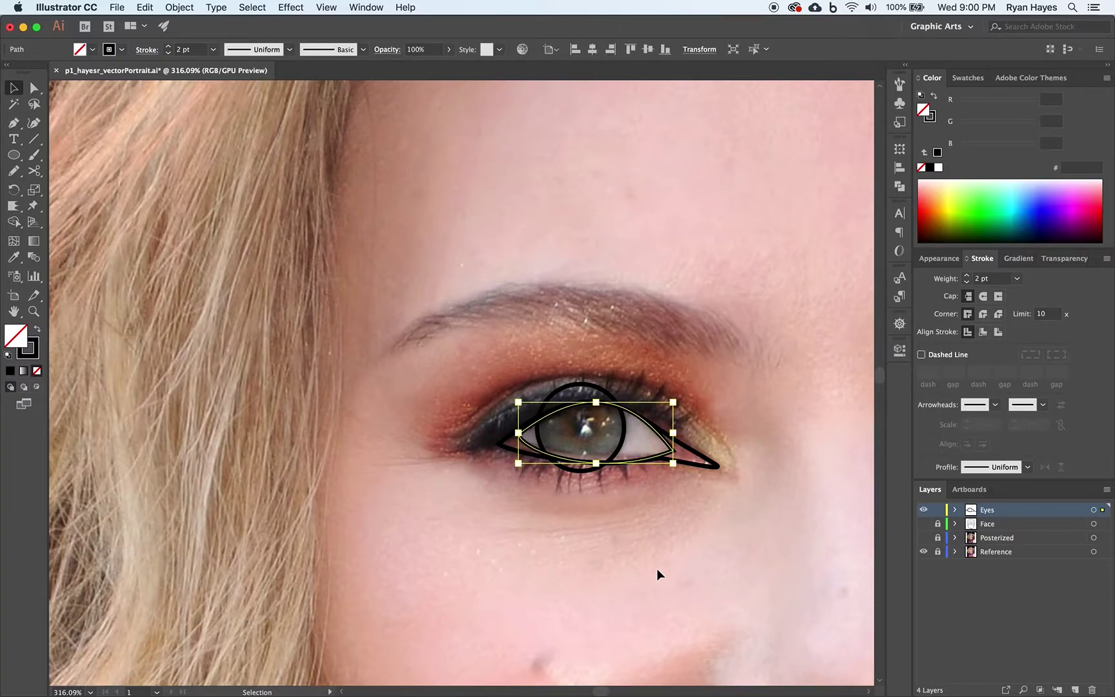
pyautogui.keyDown('shift'); pyautogui.click(590, 387); pyautogui.keyUp('shift')
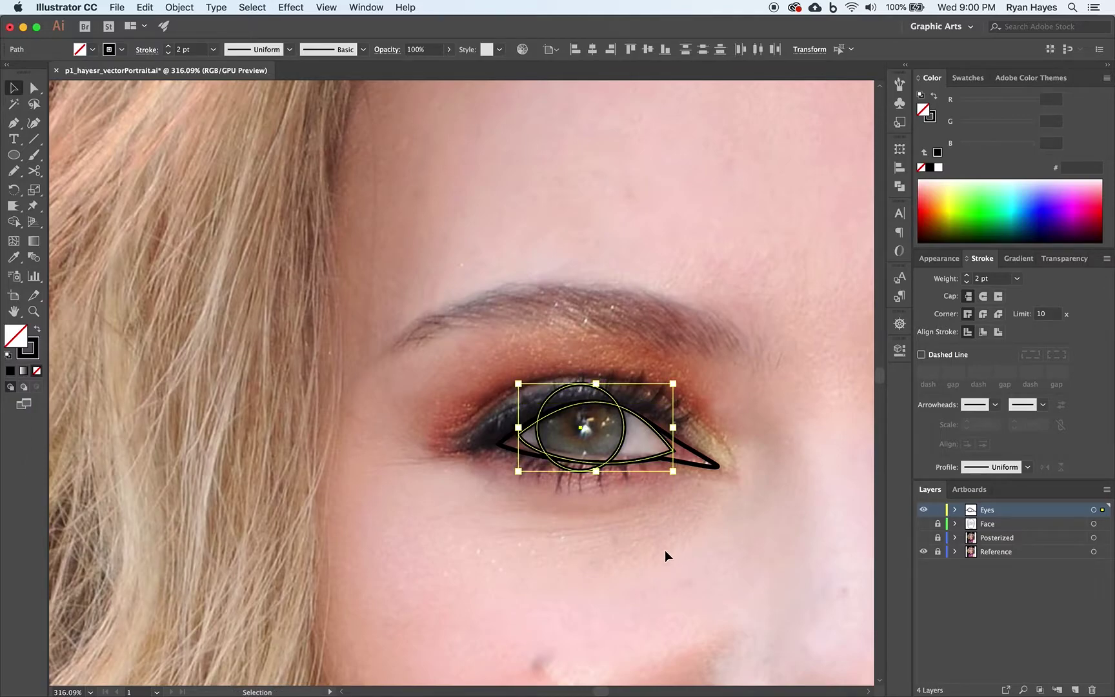
pyautogui.hotkey('shift', 'm')
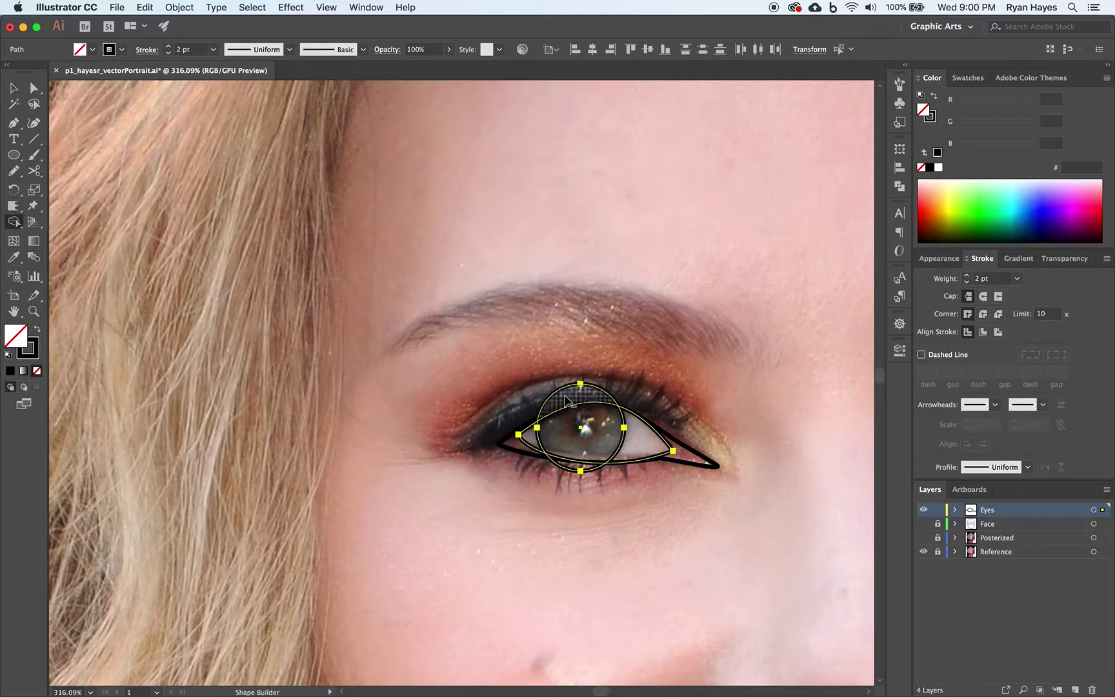
pyautogui.keyDown('alt'); pyautogui.click(565, 400); pyautogui.keyUp('alt')
pyautogui.keyDown('alt'); pyautogui.click(572, 468); pyautogui.keyUp('alt')
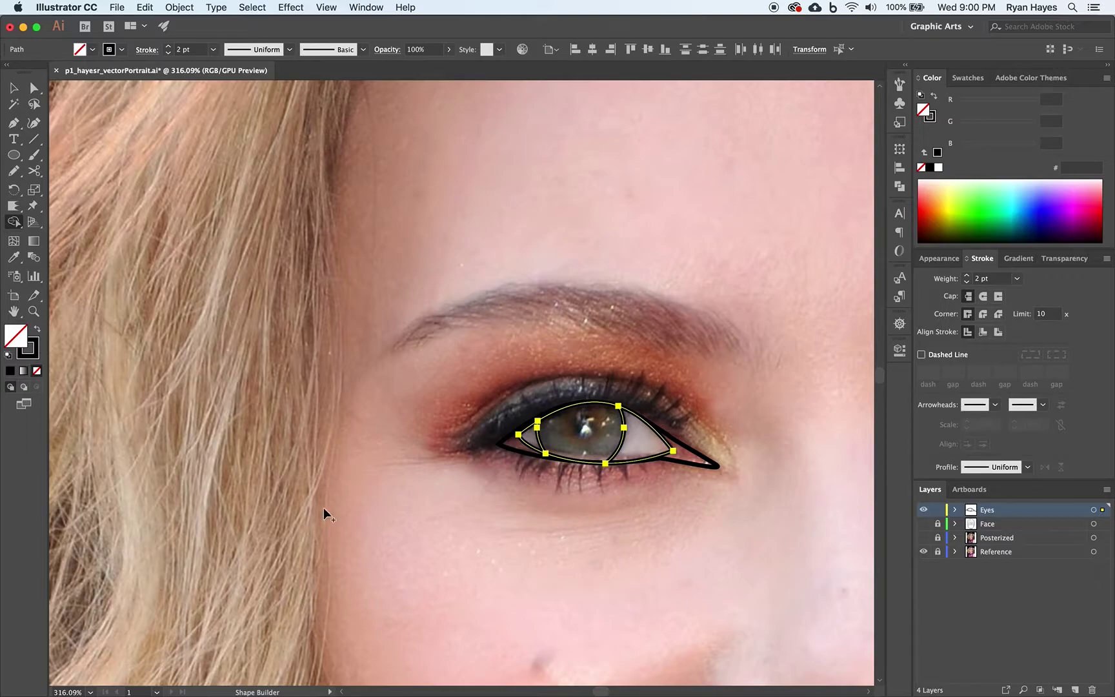
pyautogui.click(12, 87)
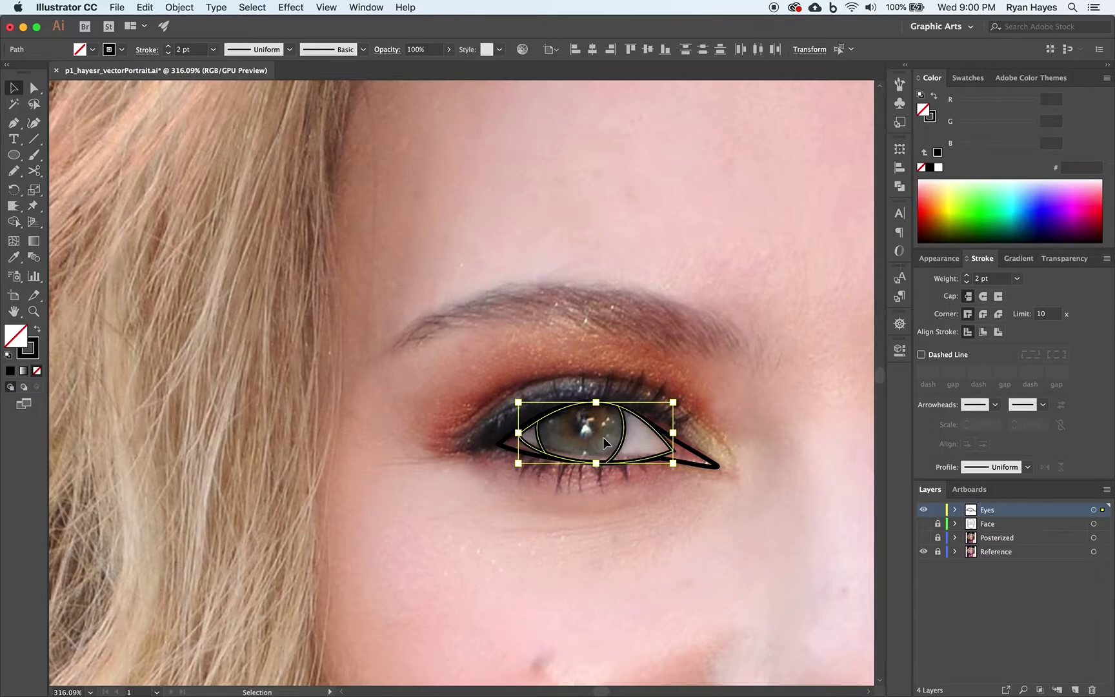
pyautogui.click(403, 521)
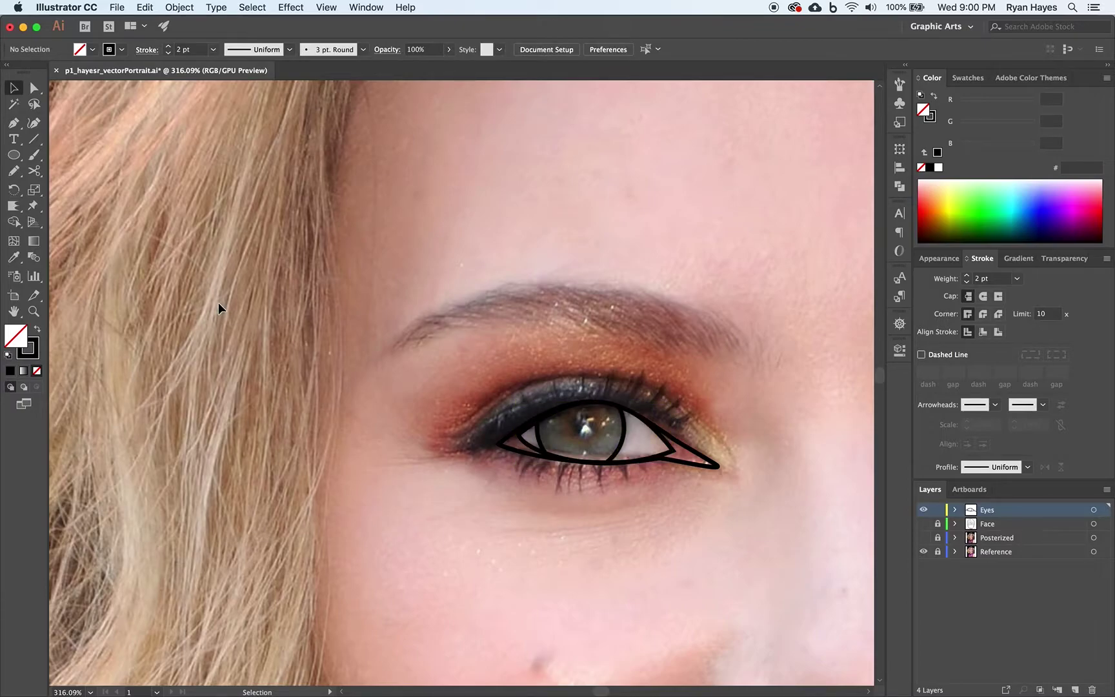
# - Draw a 0.29 in circle below the eye, filled solid black with no stroke
pyautogui.click(14, 155)
pyautogui.moveTo(563, 541); pyautogui.dragTo(576, 562)
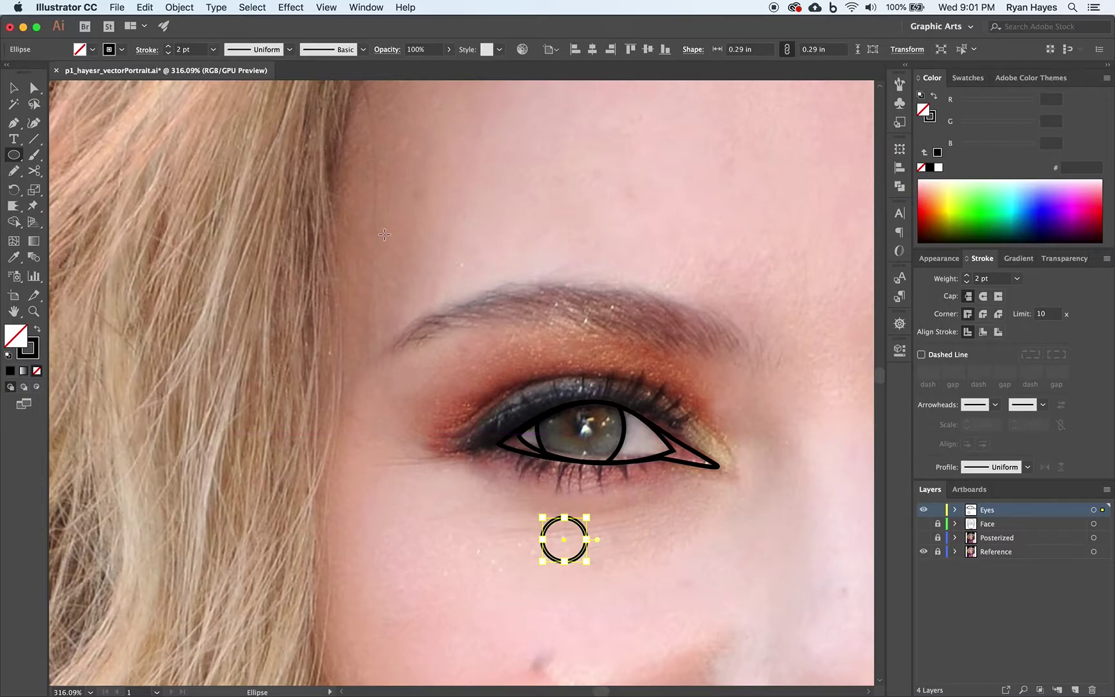
pyautogui.click(934, 97)
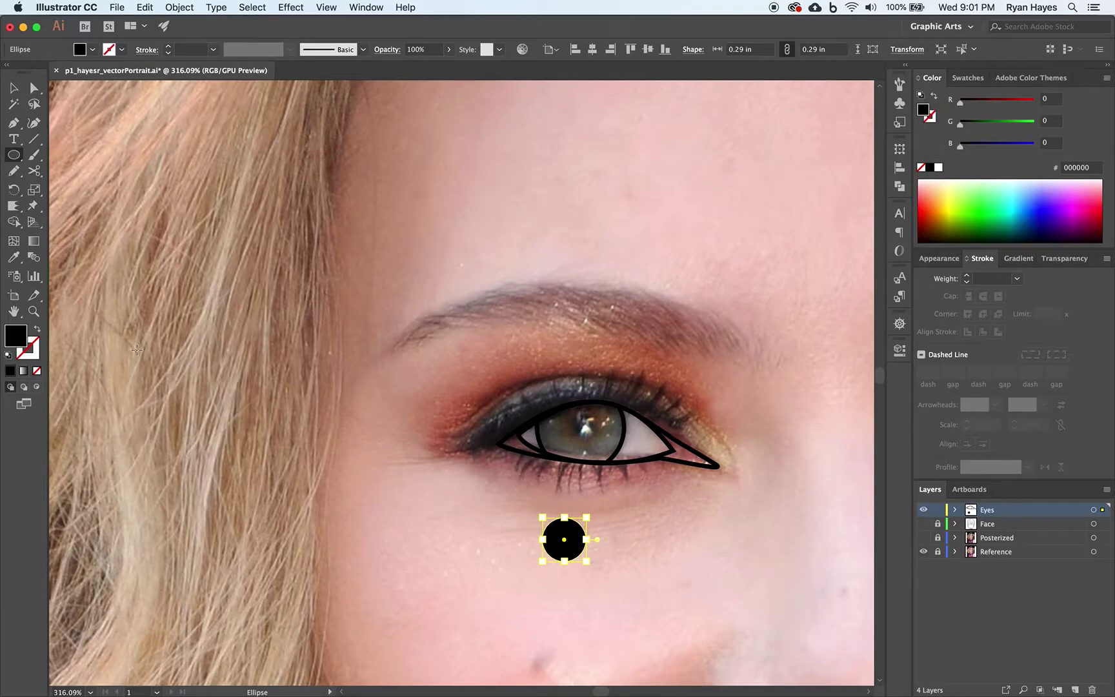
pyautogui.click(13, 209)
# - Review the Scallop tool's options and close them without changes
pyautogui.click(51, 206)
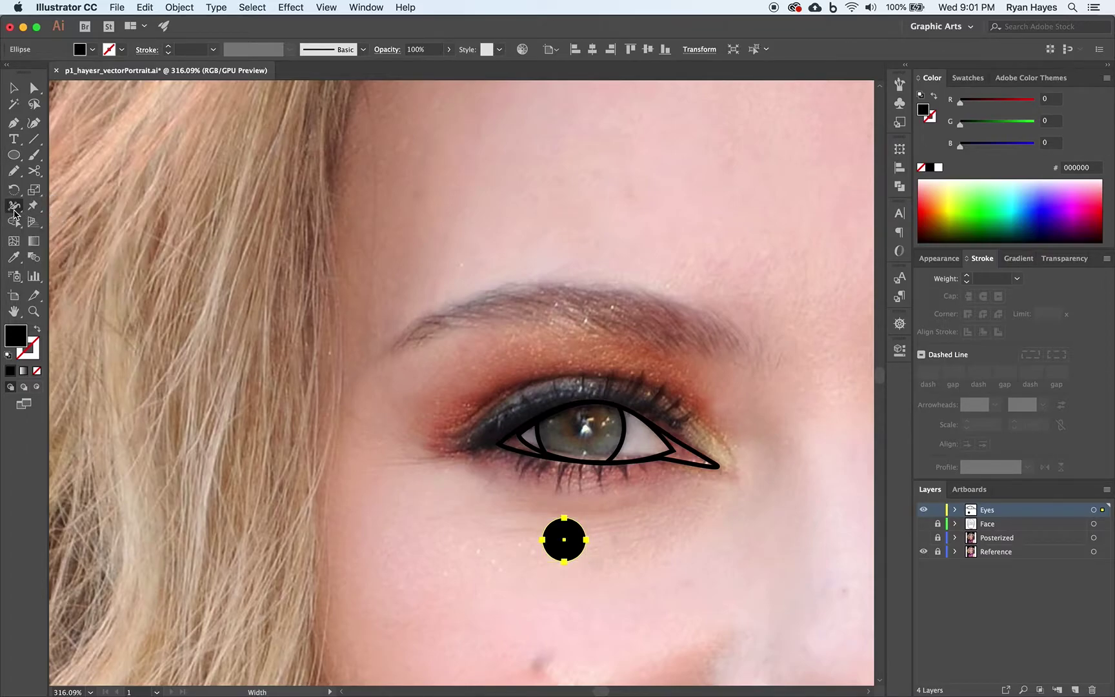
pyautogui.moveTo(12, 215); pyautogui.dragTo(62, 285)
pyautogui.moveTo(13, 210); pyautogui.dragTo(14, 210)
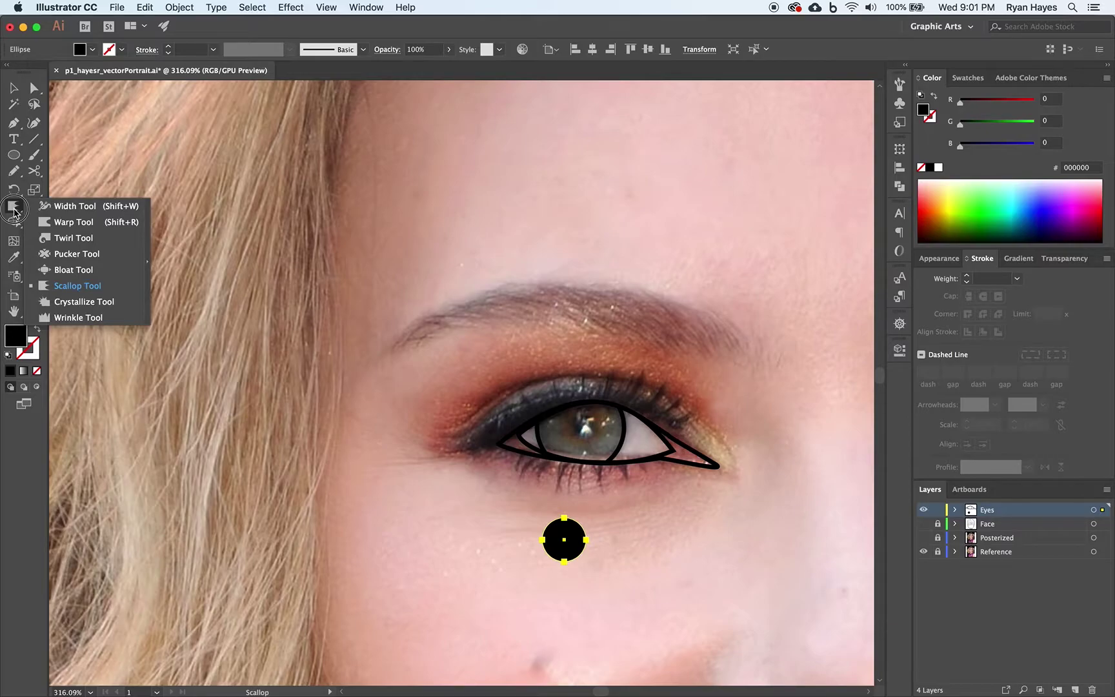
pyautogui.click(14, 210)
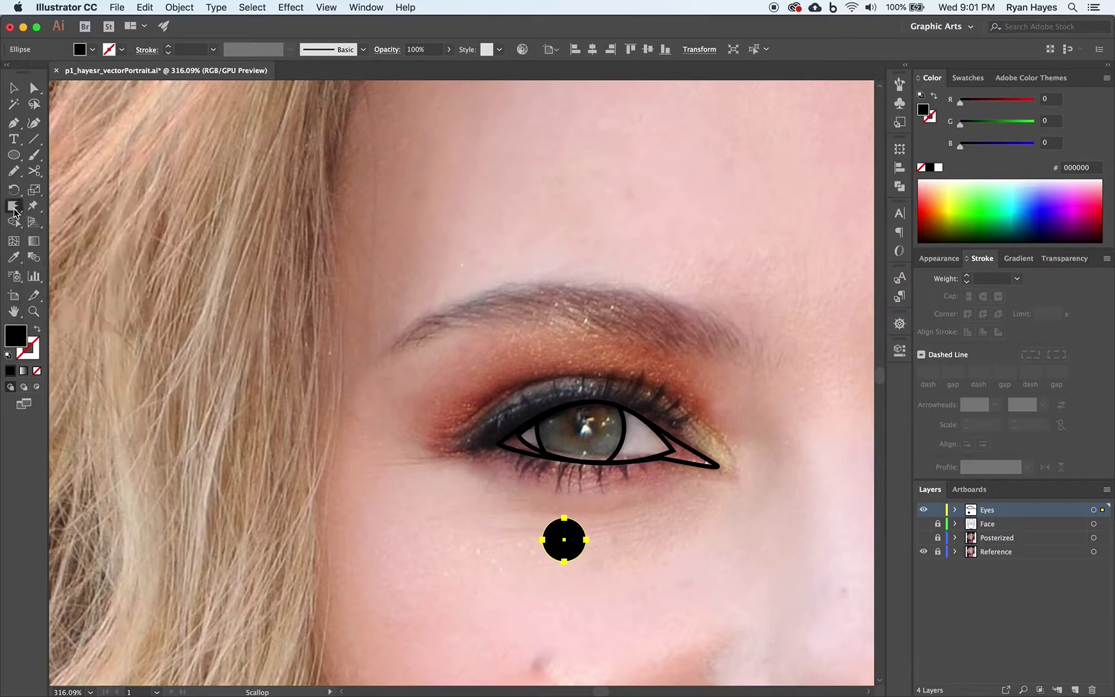
pyautogui.doubleClick(13, 209)
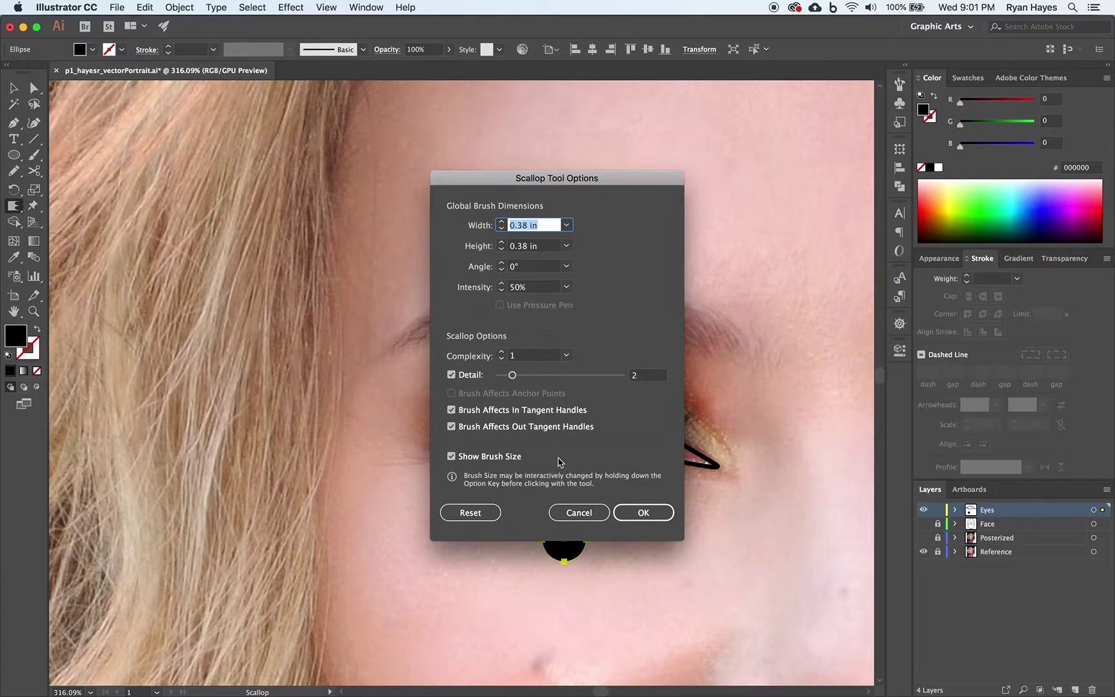
pyautogui.click(574, 519)
pyautogui.click(573, 516)
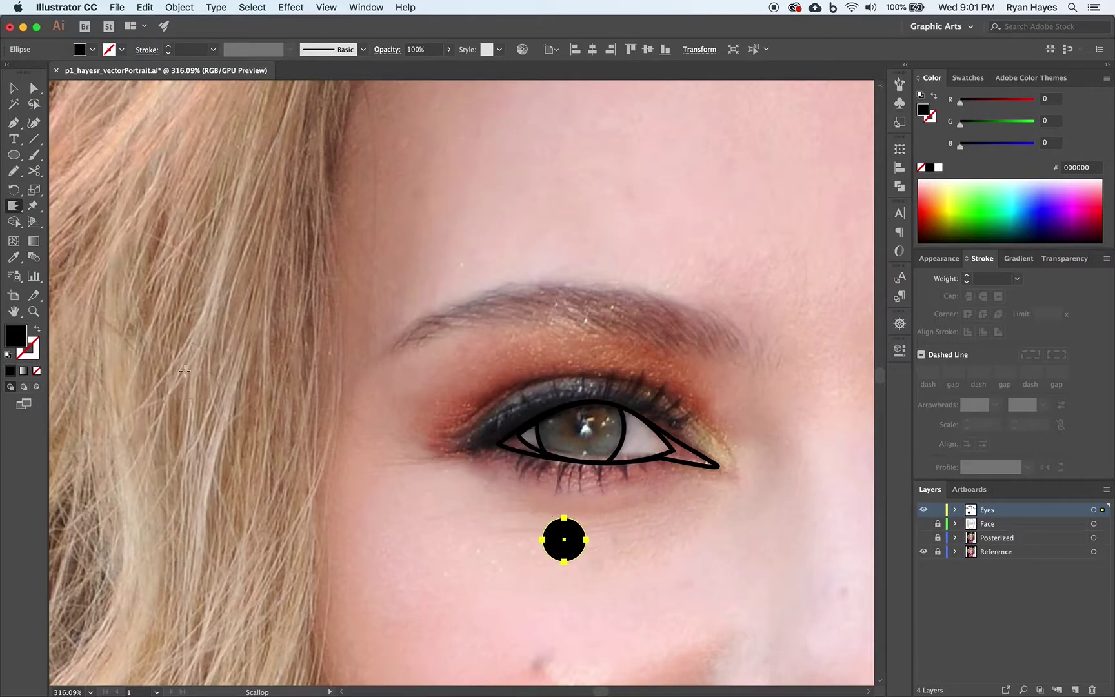
# - Tear off the reshaping tools into a floating panel and select the Scallop tool
pyautogui.click(14, 208)
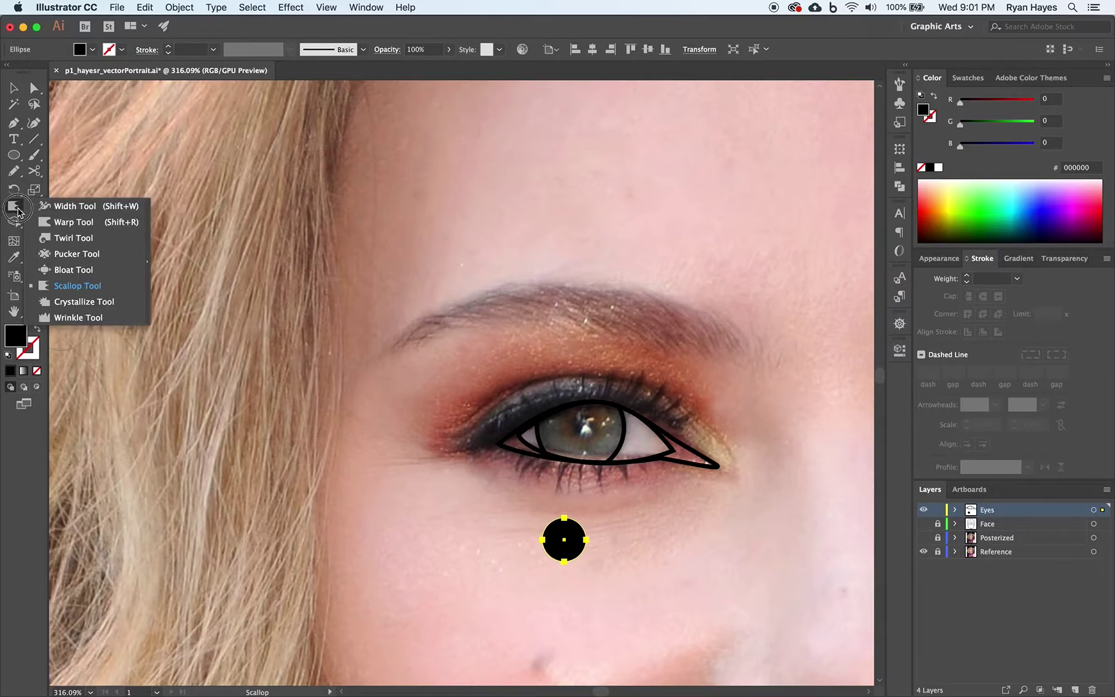
pyautogui.click(143, 261)
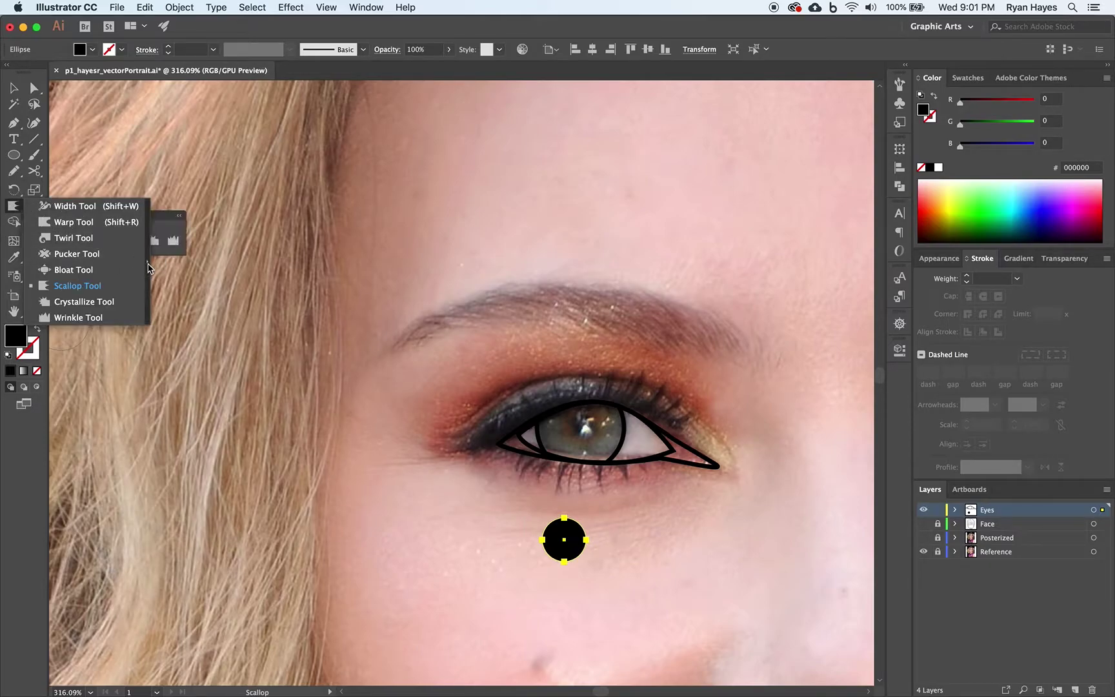
pyautogui.moveTo(119, 221); pyautogui.dragTo(479, 208)
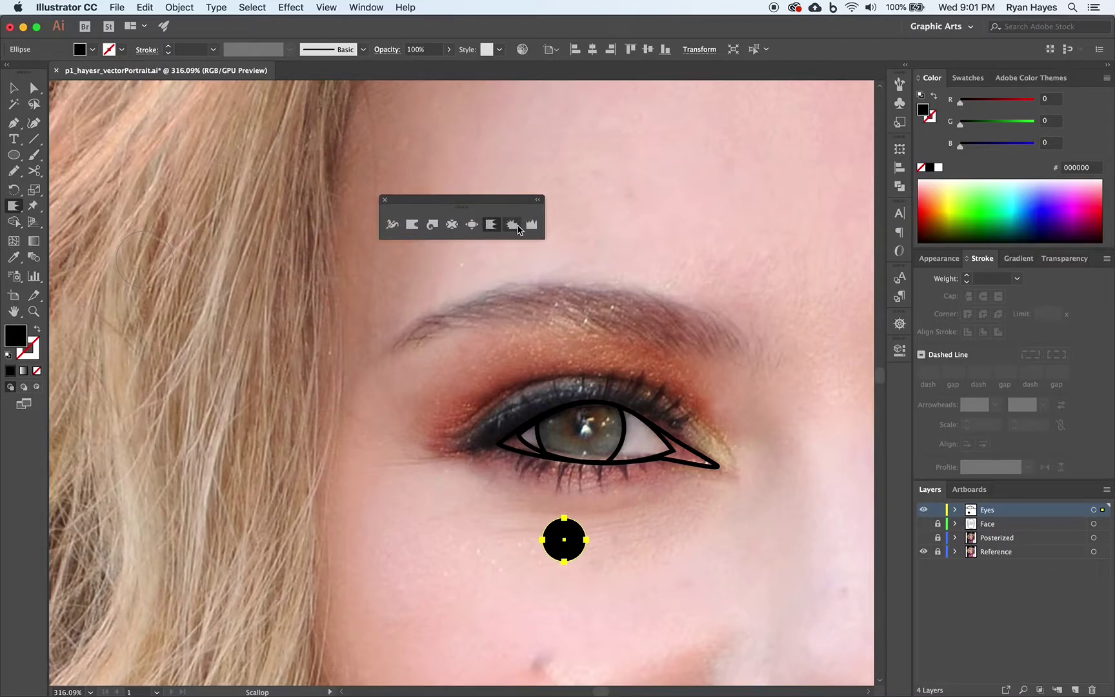
pyautogui.click(492, 229)
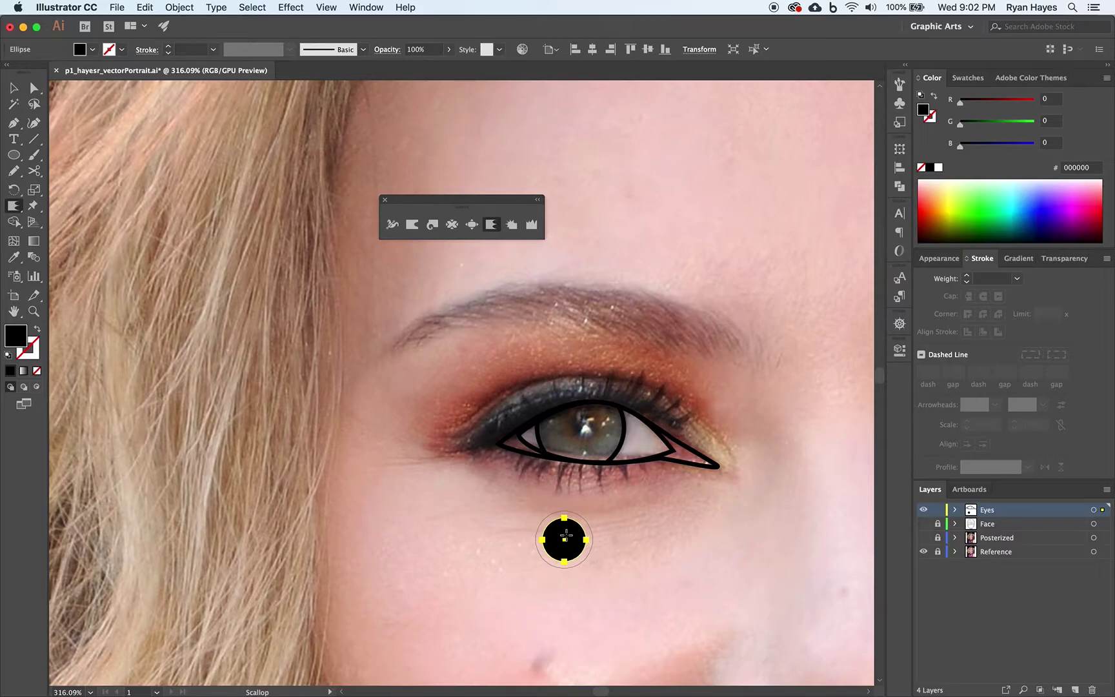
# - Scallop the black circle twice, checking the tool options in between, into a spiky starburst
pyautogui.moveTo(565, 536)
pyautogui.mouseDown()
pyautogui.moveTo(591, 536)
pyautogui.moveTo(564, 538)
pyautogui.moveTo(563, 541)
pyautogui.mouseUp()
pyautogui.doubleClick(490, 227)
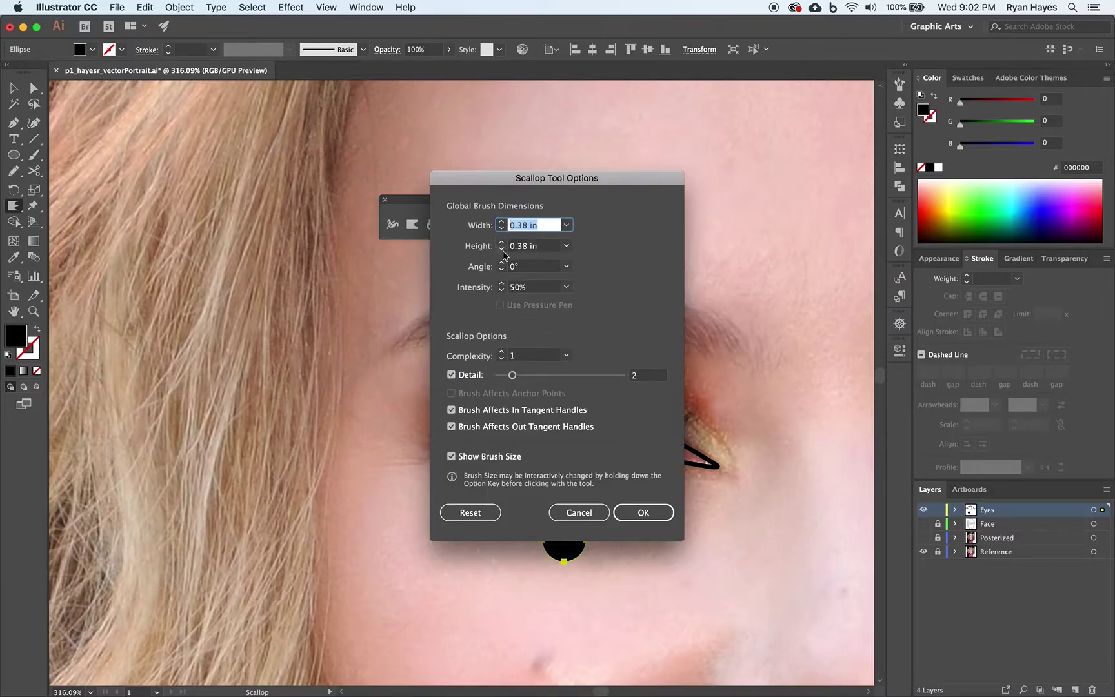
pyautogui.click(578, 515)
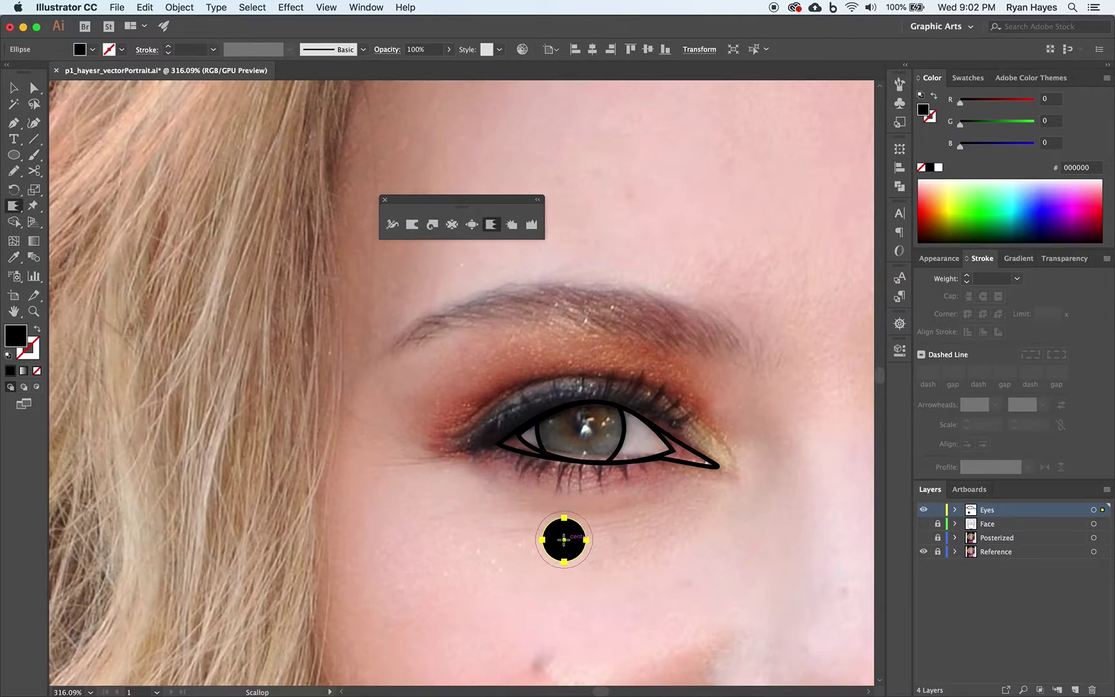
pyautogui.moveTo(564, 540); pyautogui.dragTo(564, 540)
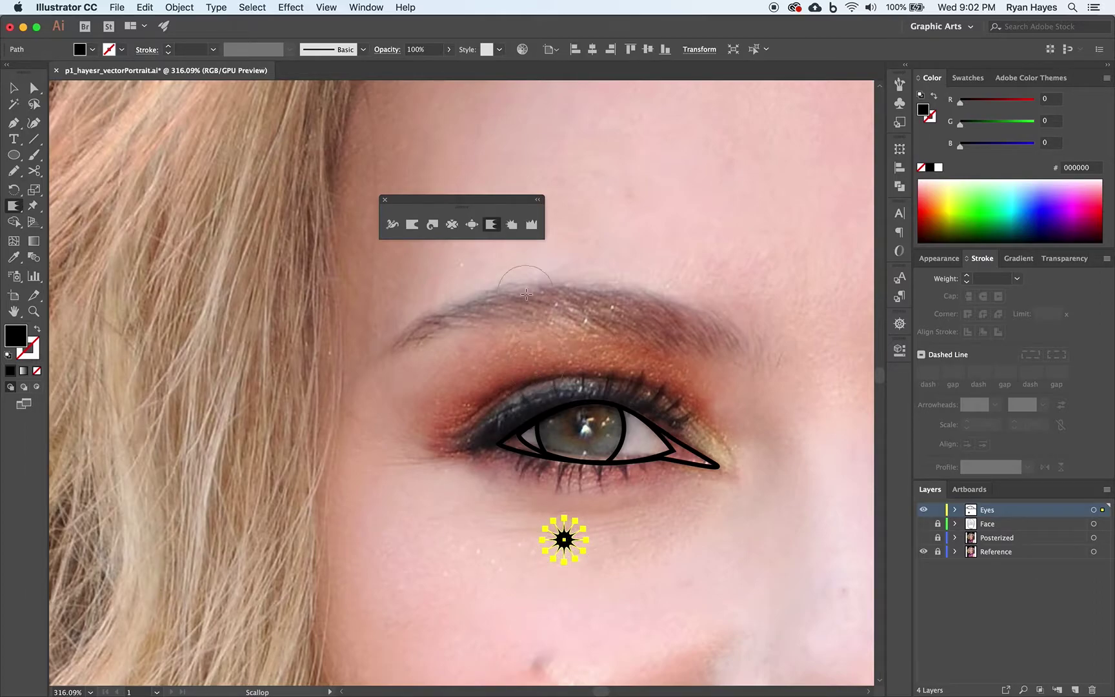
# - Apply one Crystallize and one Scallop pass at the starburst's centre to thin its spikes
pyautogui.click(513, 227)
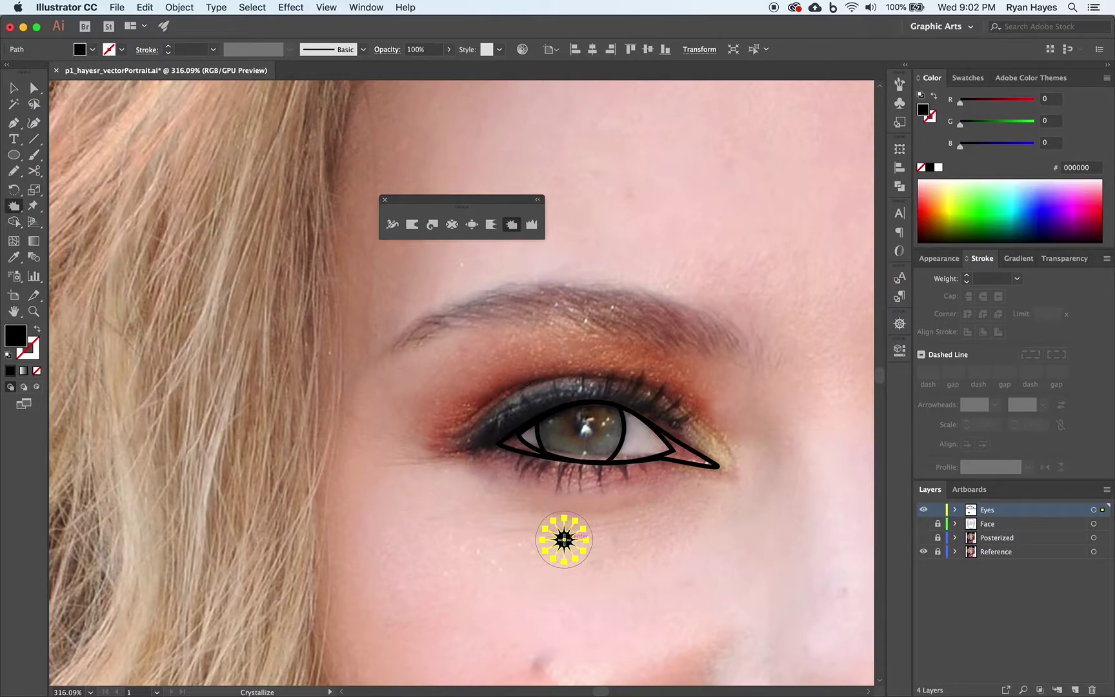
pyautogui.click(564, 538)
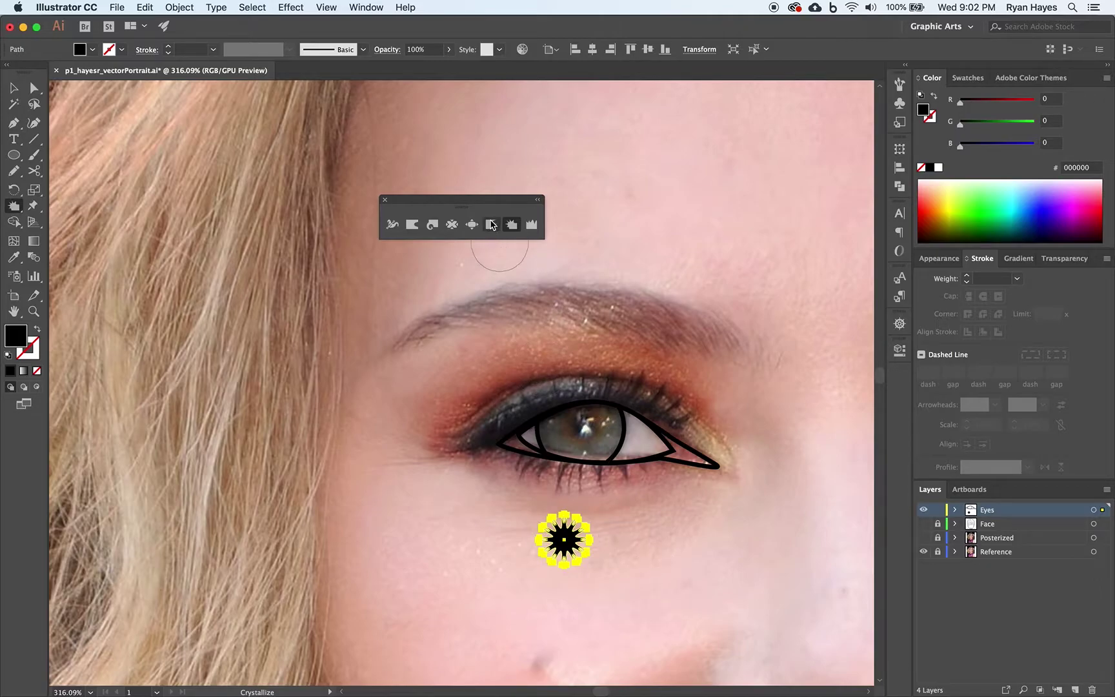
pyautogui.click(492, 224)
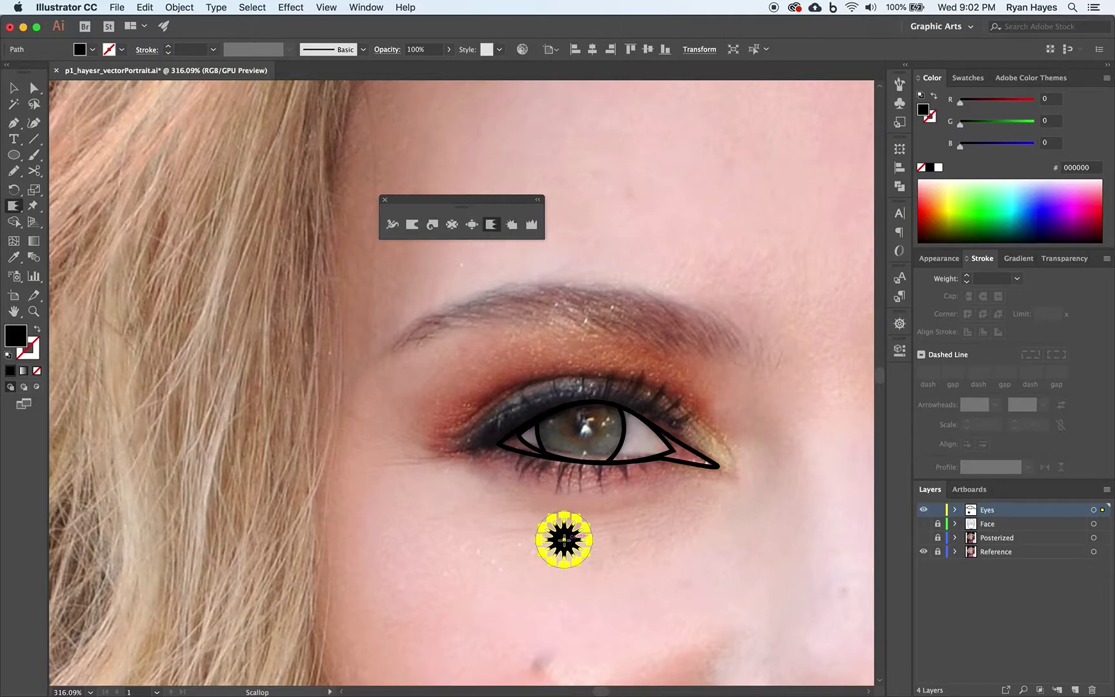
pyautogui.click(564, 539)
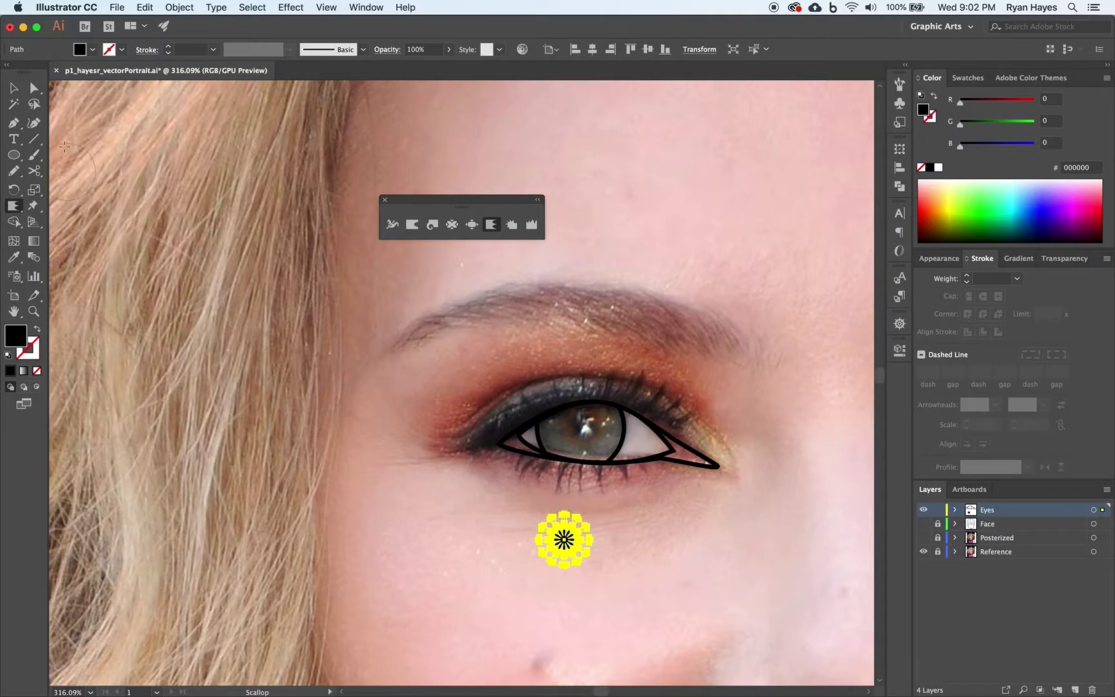
pyautogui.click(14, 89)
pyautogui.click(448, 537)
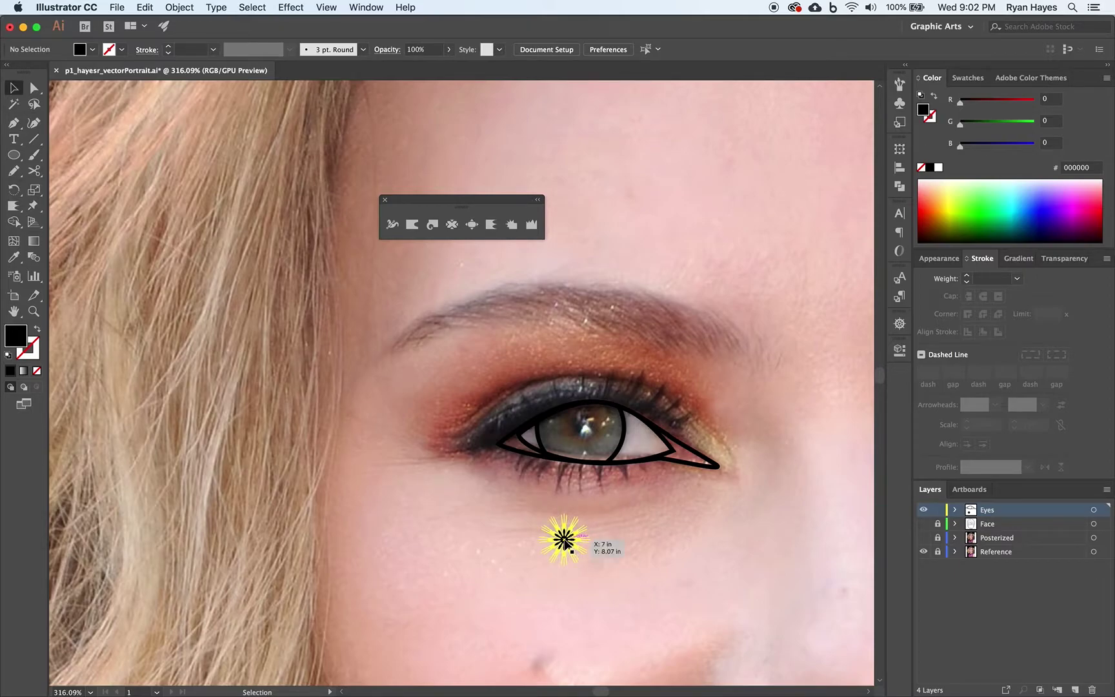
# - Centre the starburst over the iris by dragging it up and nudging it down and left
pyautogui.moveTo(567, 541); pyautogui.dragTo(585, 434)
pyautogui.click(590, 534)
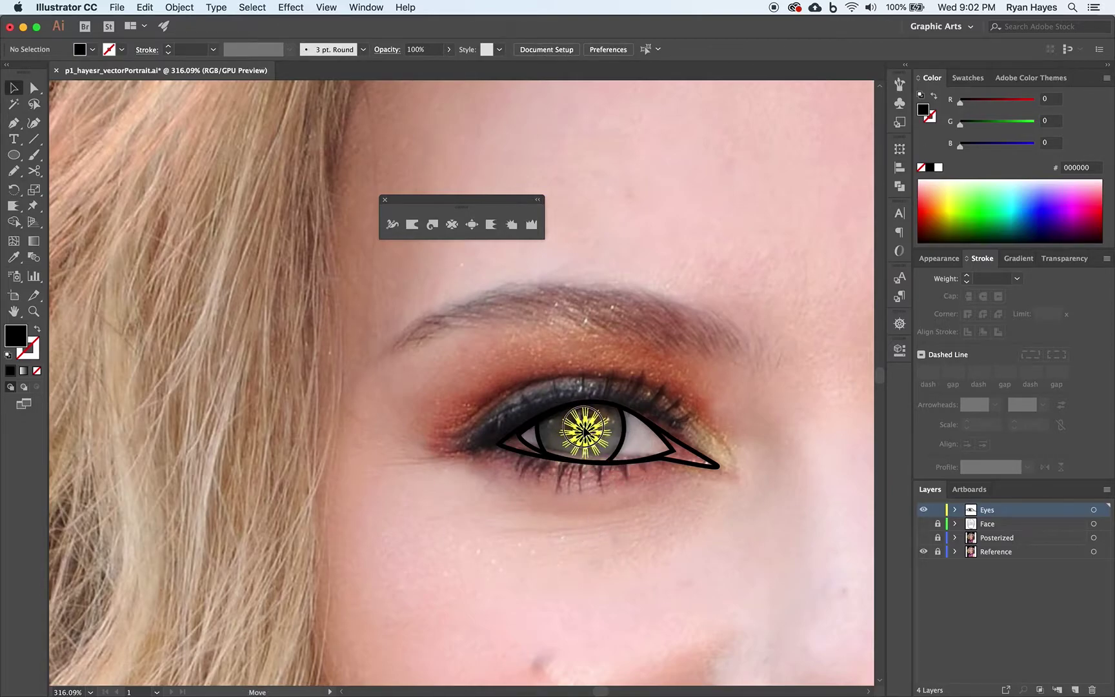
pyautogui.moveTo(592, 445); pyautogui.dragTo(588, 432)
pyautogui.press('Down')
pyautogui.press('Down')
pyautogui.press('Down')
pyautogui.press('Down')
pyautogui.press('Left')
pyautogui.press('Left')
pyautogui.press('Left')
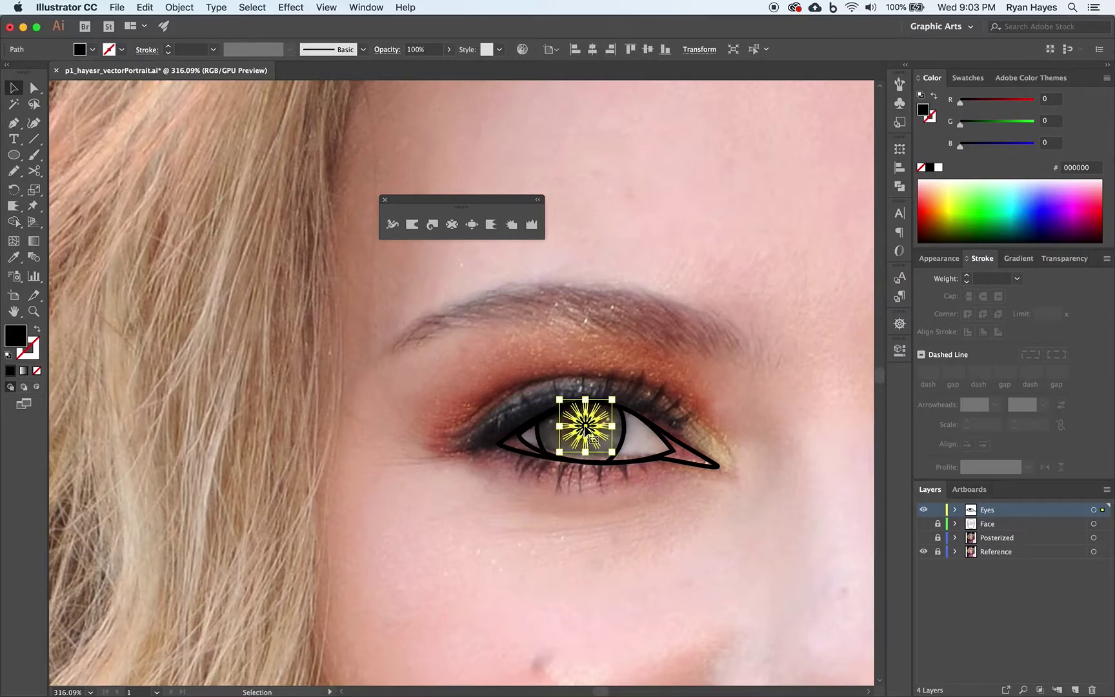
pyautogui.click(617, 541)
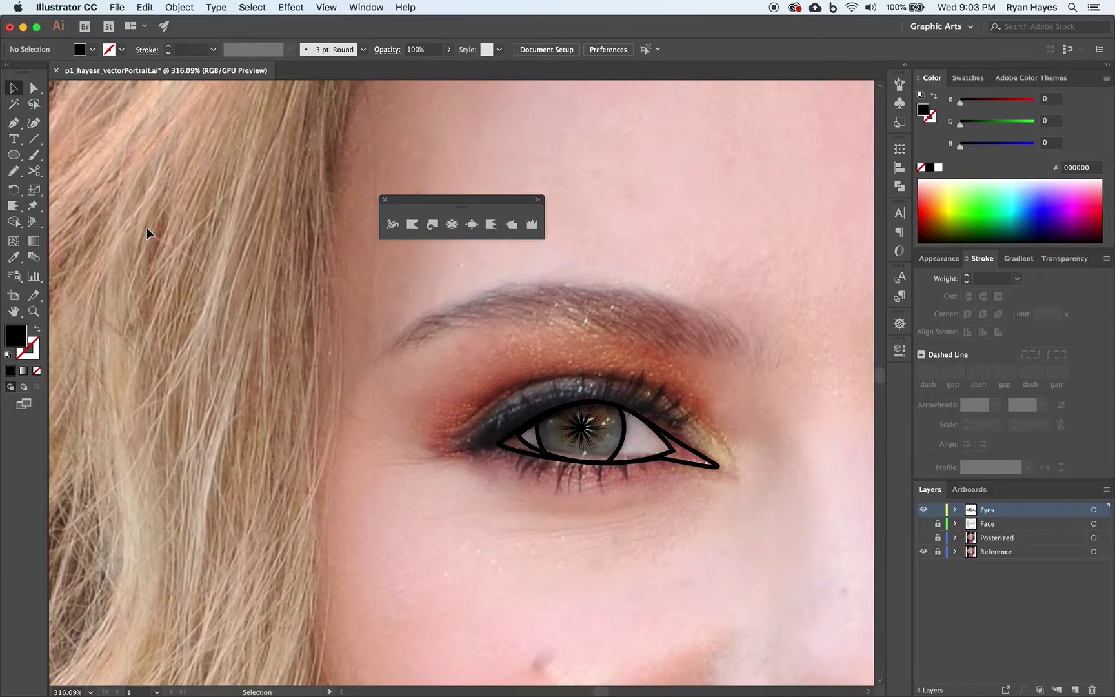
# - Draw a small black pupil circle, about 0.16 in across, at the iris centre
pyautogui.click(13, 156)
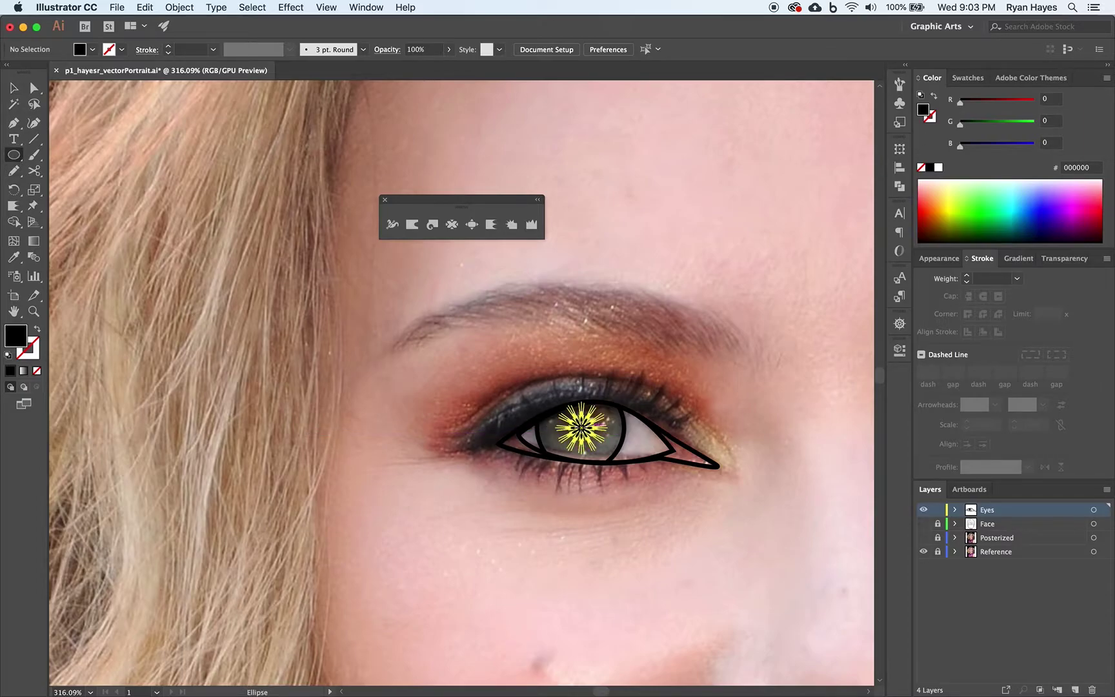
pyautogui.moveTo(581, 427); pyautogui.dragTo(597, 443)
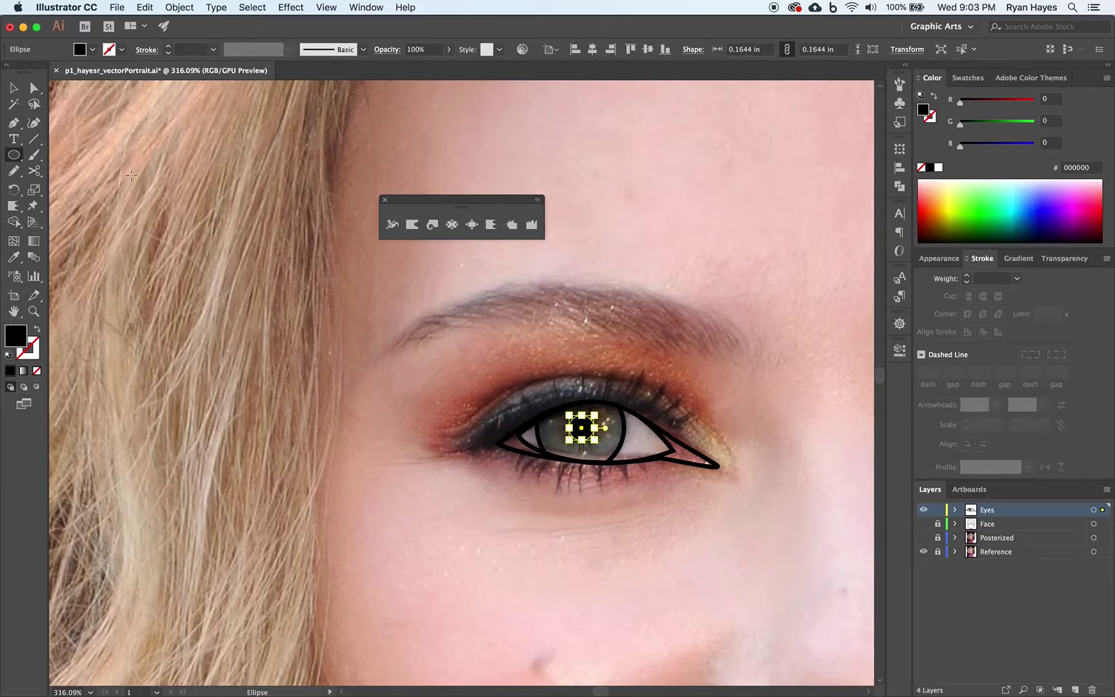
pyautogui.click(14, 88)
pyautogui.click(153, 263)
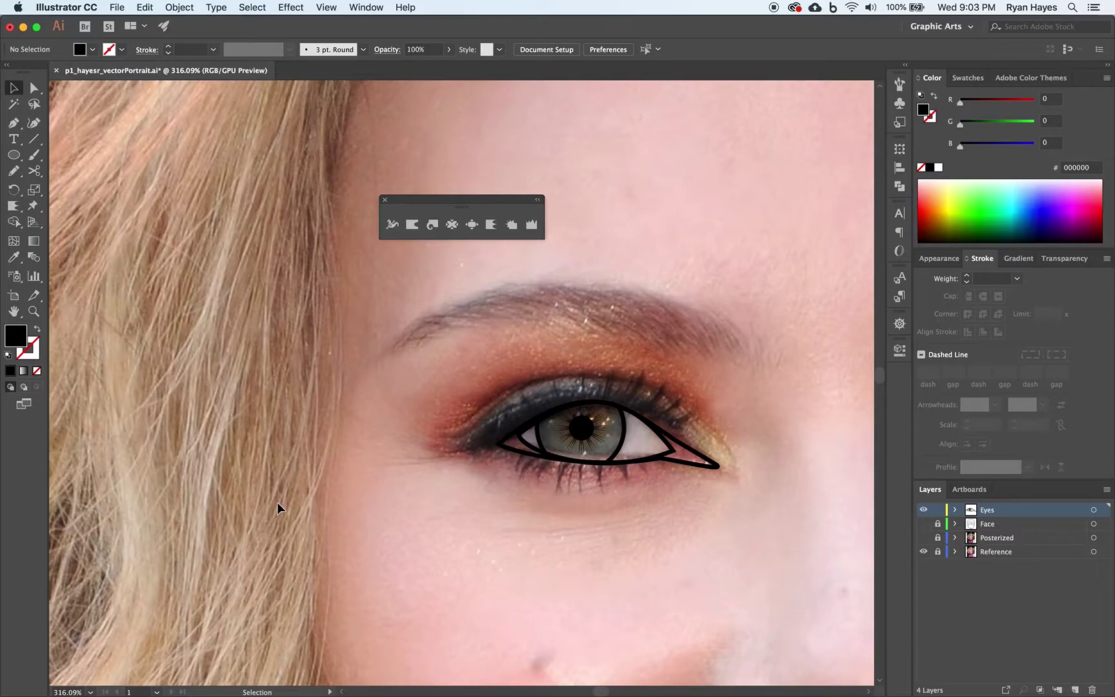
# - Zoom out to the whole face and drag the eye outline's corner anchor left
pyautogui.press('a')
pyautogui.press('super+minus')
pyautogui.press('super+minus')
pyautogui.press('super+minus')
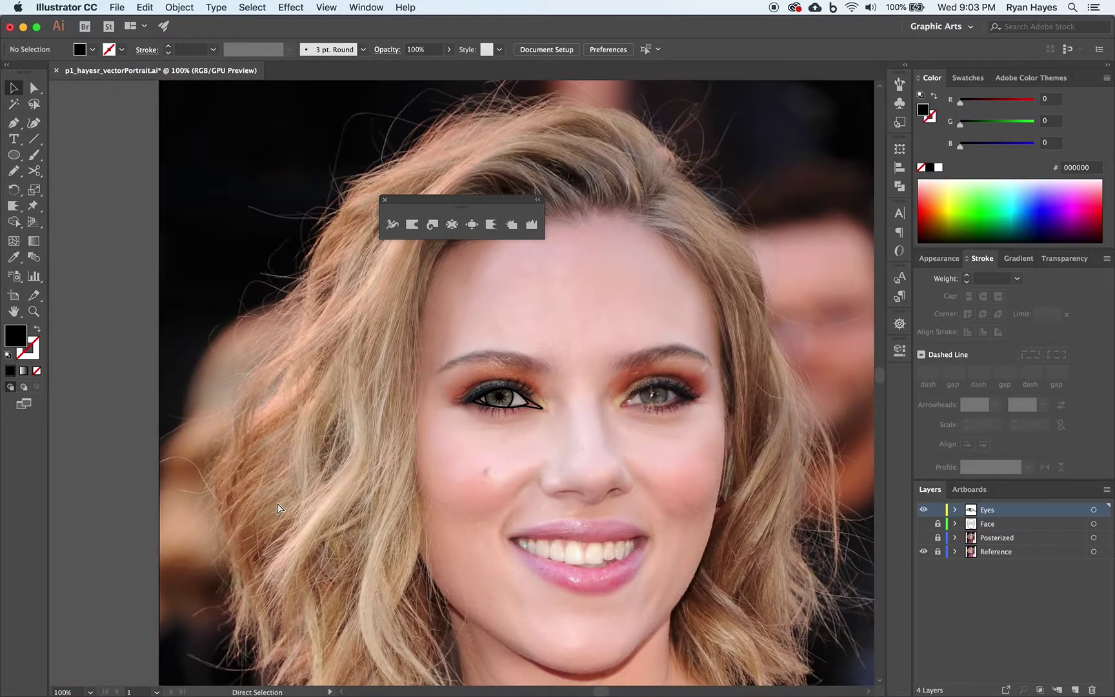
pyautogui.press('v')
pyautogui.click(34, 87)
pyautogui.click(541, 408)
pyautogui.moveTo(543, 410); pyautogui.dragTo(536, 408)
# - Check the adjusted anchors, then select all of the traced eye artwork
pyautogui.click(537, 423)
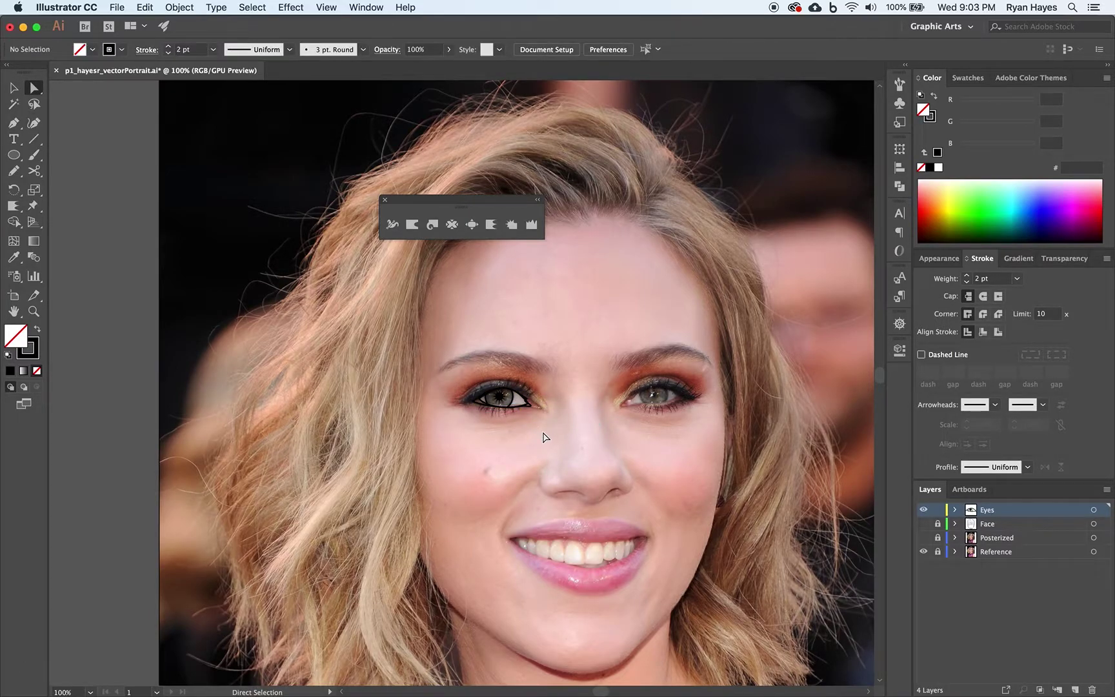
pyautogui.click(537, 409)
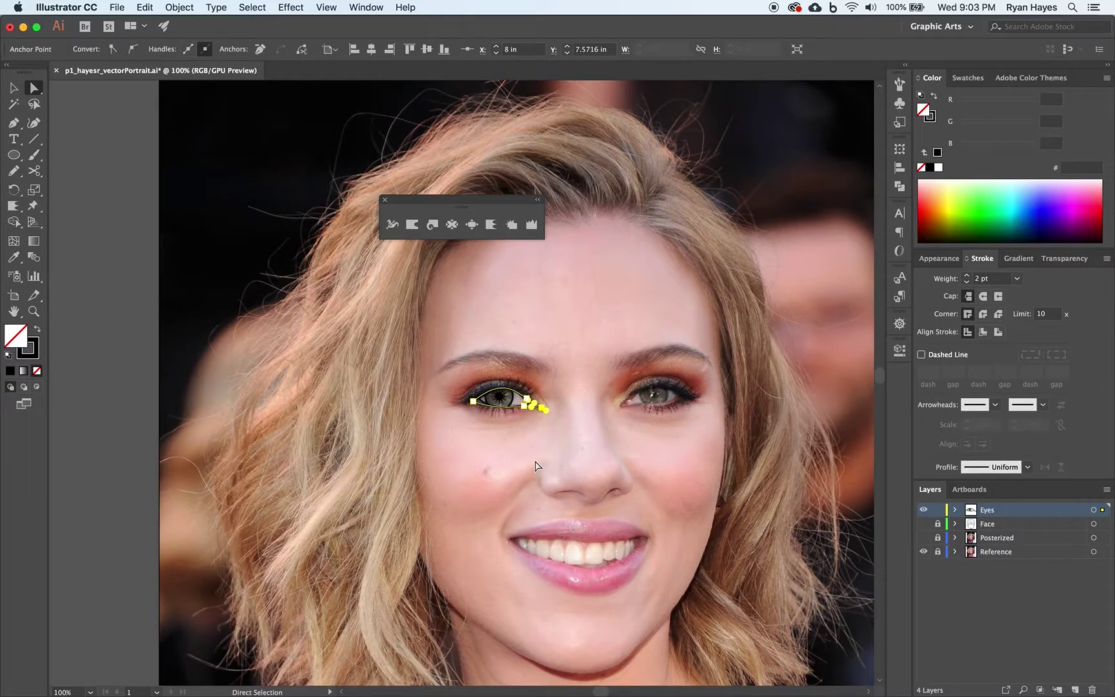
pyautogui.click(536, 464)
pyautogui.moveTo(452, 362); pyautogui.dragTo(564, 444)
pyautogui.press('v')
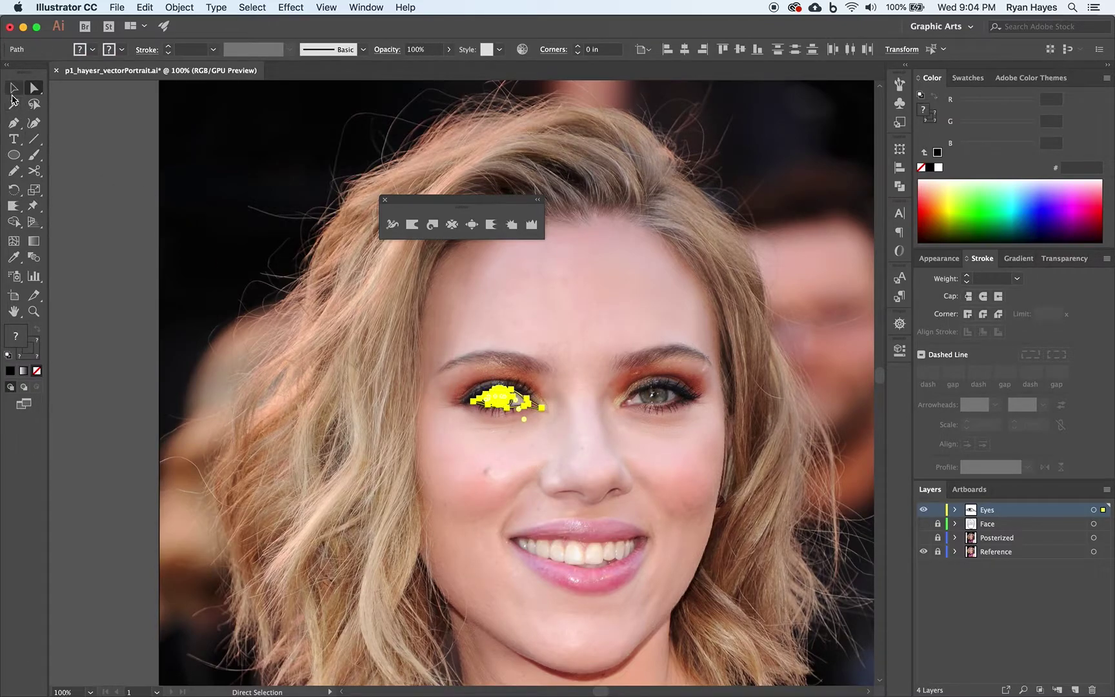
pyautogui.click(531, 436)
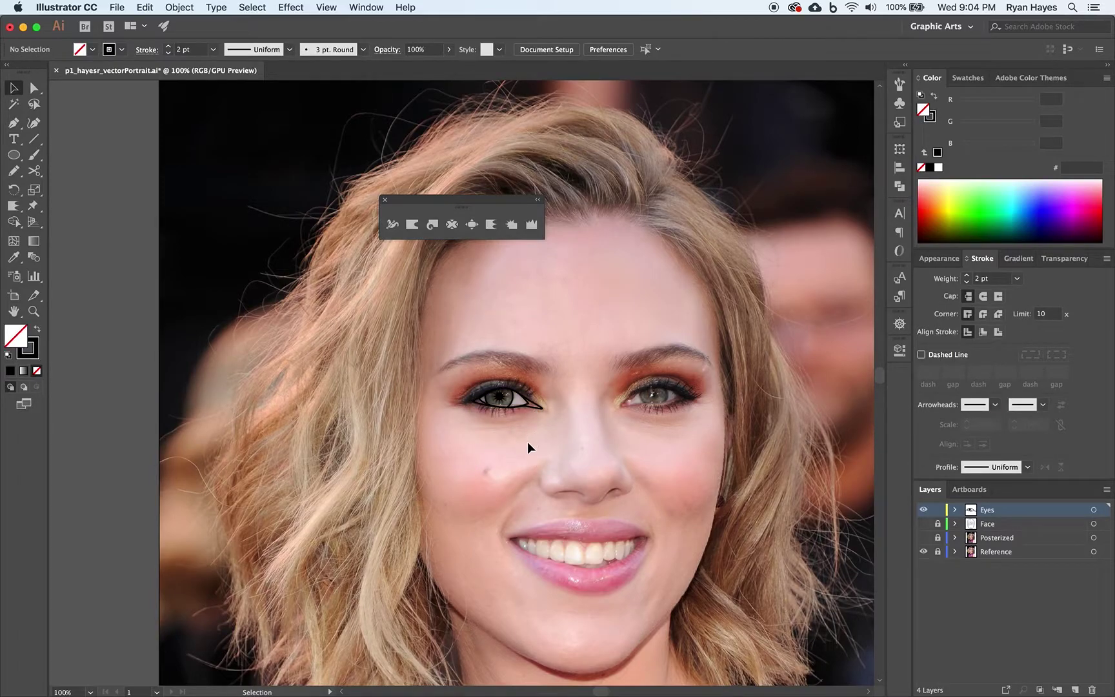
pyautogui.press('super+a')
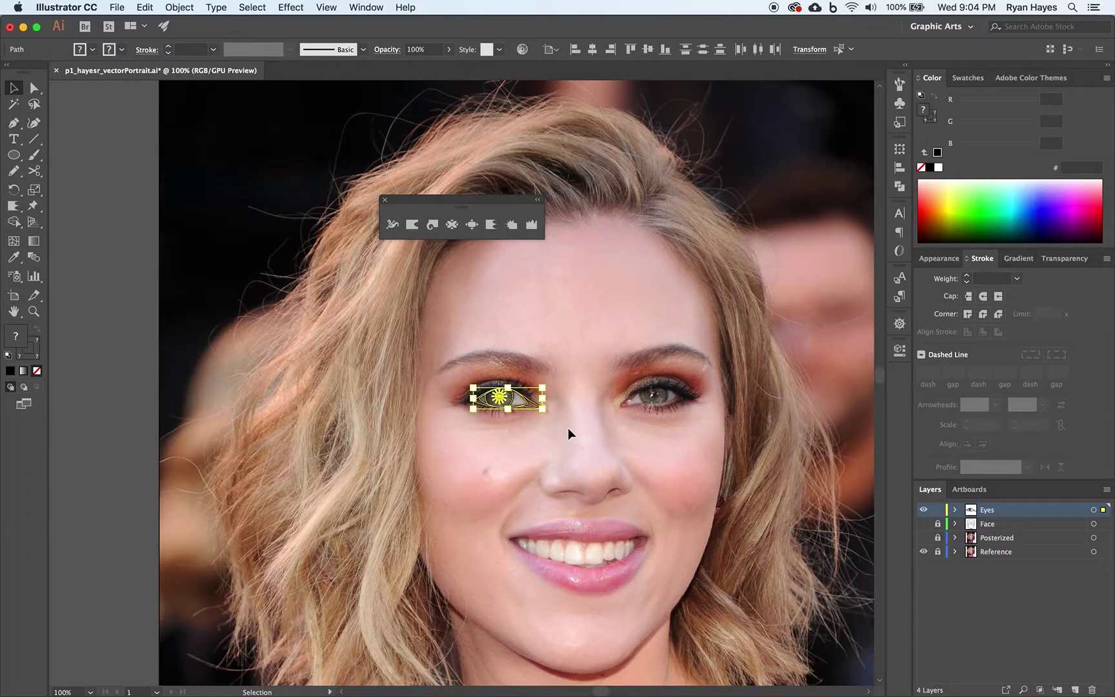
# - Open Transform > Reflect for the selected eye, previewing a mirror across the vertical axis
pyautogui.rightClick(523, 406)
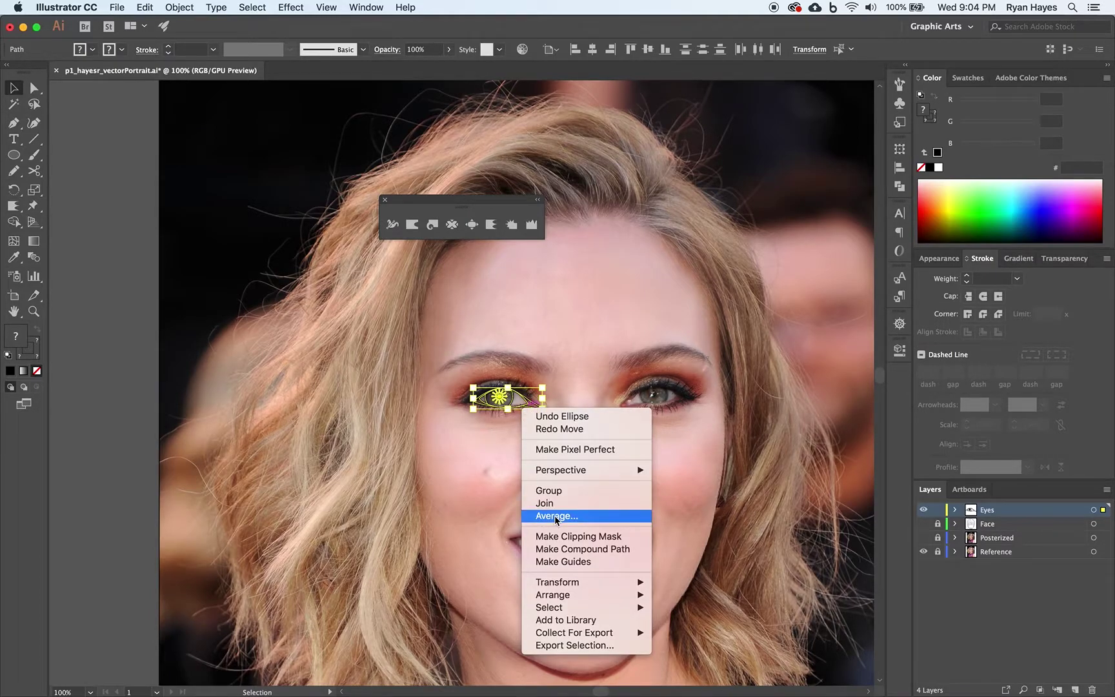
pyautogui.click(470, 528)
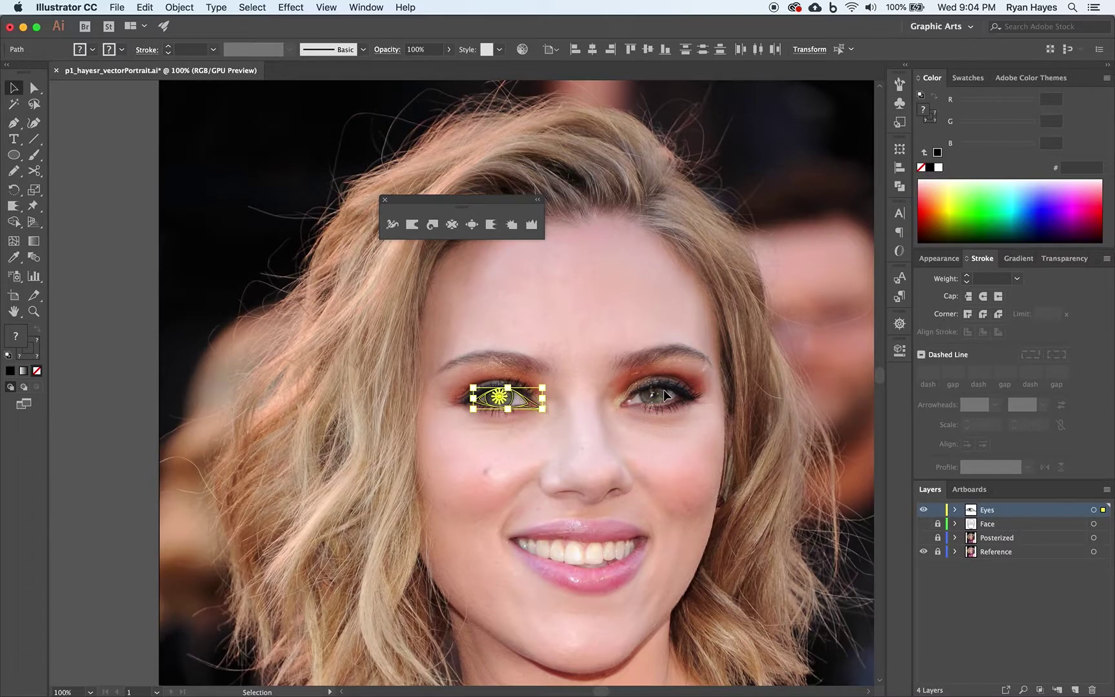
pyautogui.rightClick(522, 407)
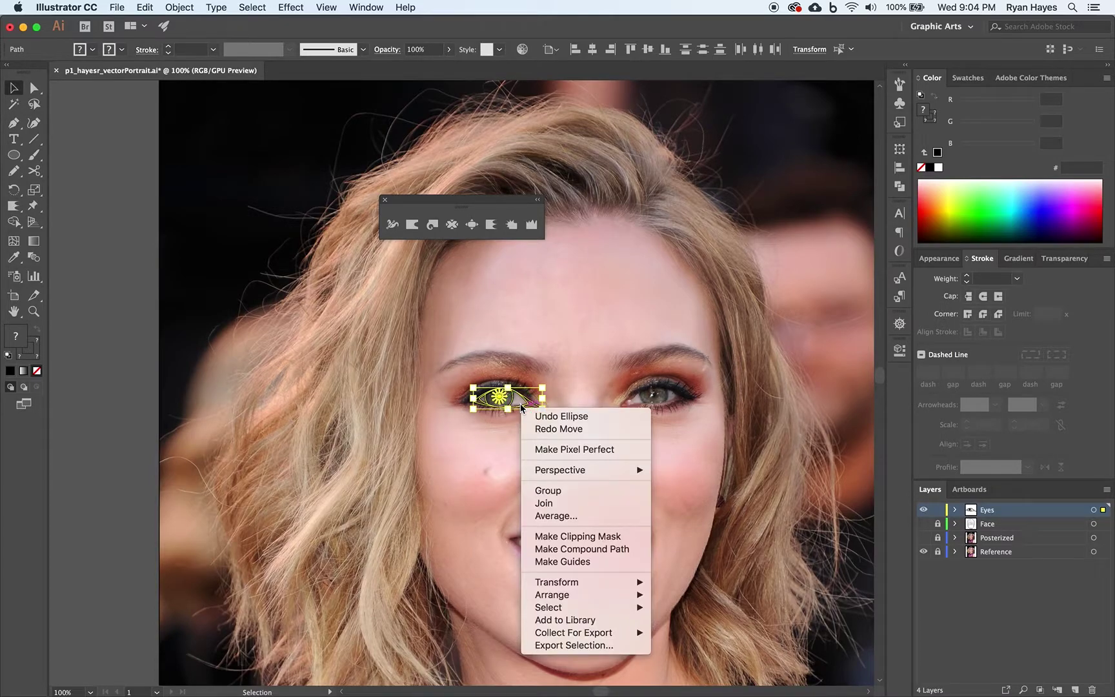
pyautogui.moveTo(584, 609)
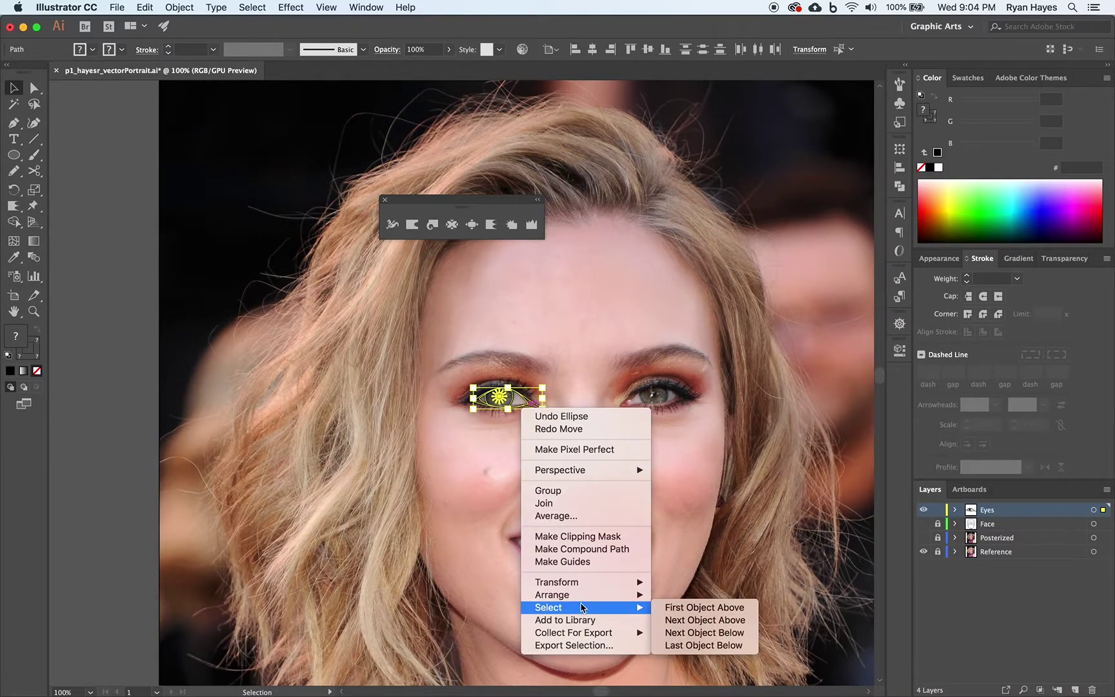
pyautogui.moveTo(579, 584)
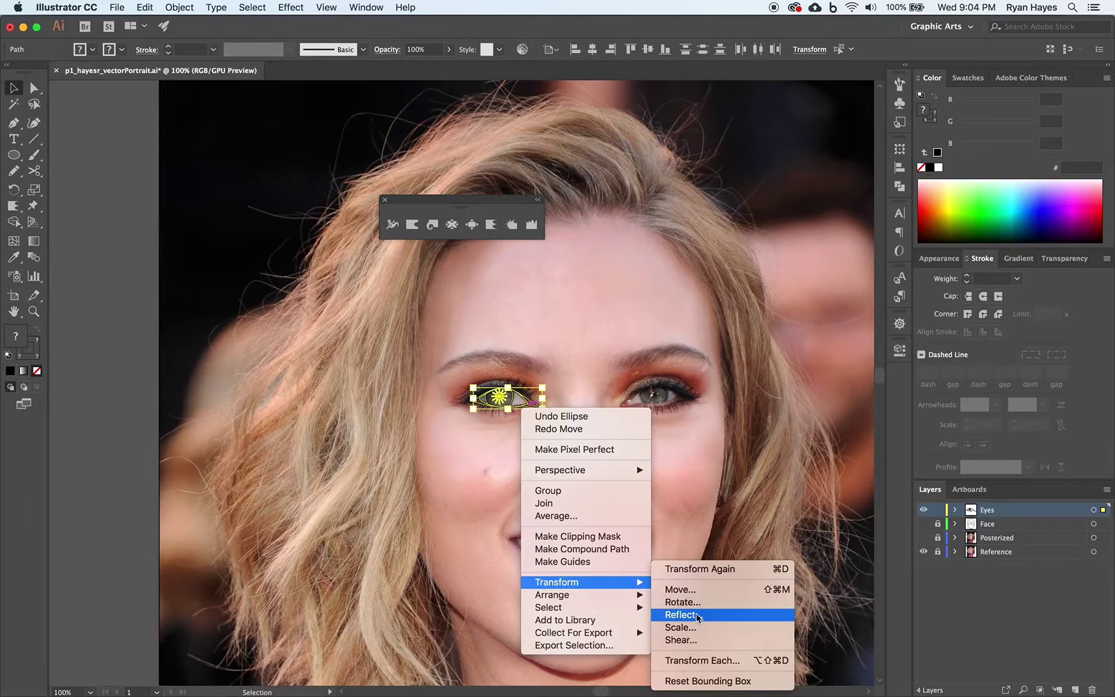
pyautogui.click(700, 614)
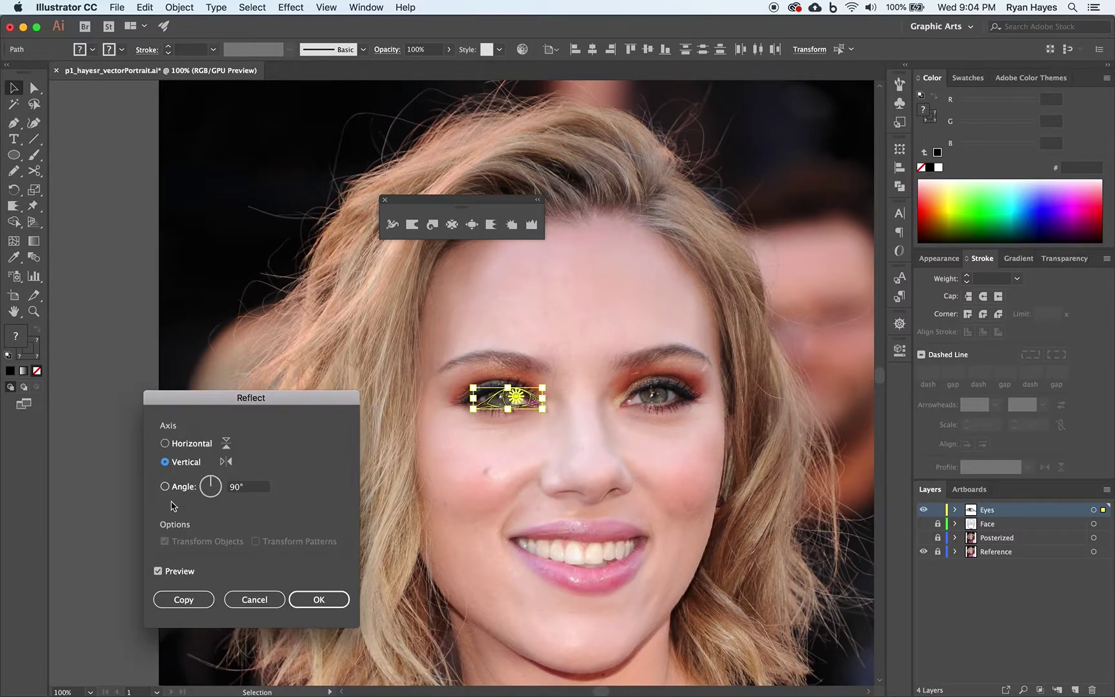
# - Create the mirrored copy of the eye and shift it right onto the portrait's other eye
pyautogui.click(184, 599)
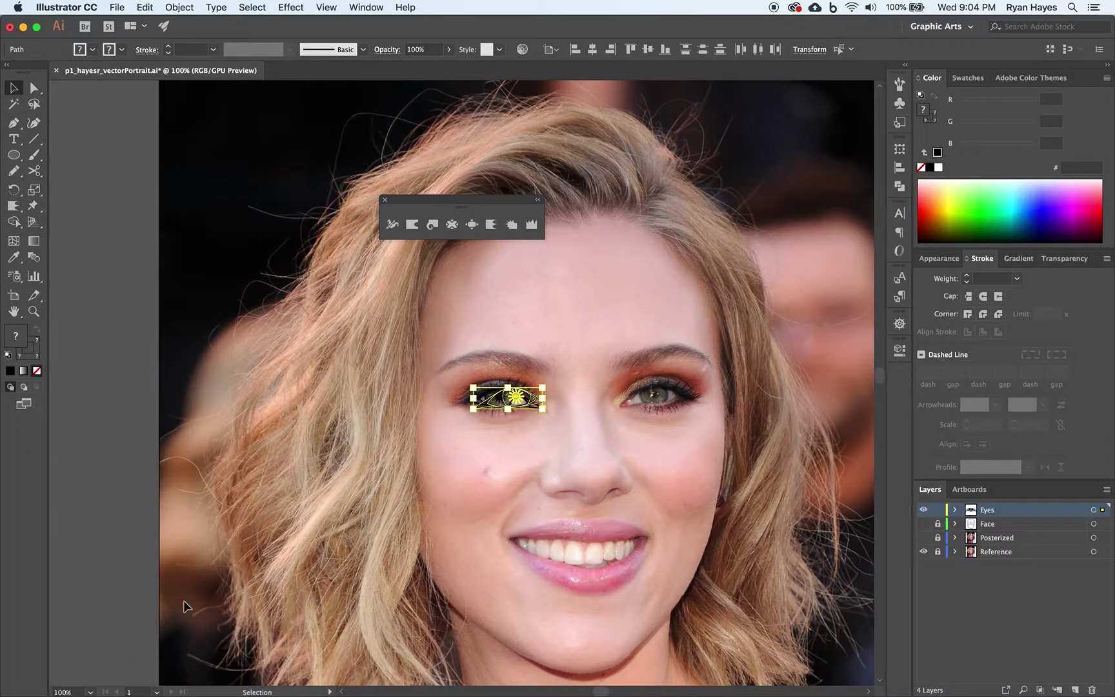
pyautogui.hotkey('shift', 'Right')
pyautogui.hotkey('shift', 'Right')
pyautogui.hotkey('shift', 'Right')
pyautogui.hotkey('shift', 'Right')
pyautogui.hotkey('shift', 'Right')
pyautogui.hotkey('shift', 'Right')
pyautogui.hotkey('shift', 'Right')
pyautogui.hotkey('shift', 'Right')
pyautogui.hotkey('shift', 'Right')
pyautogui.hotkey('shift', 'Right')
pyautogui.hotkey('shift', 'Right')
pyautogui.hotkey('shift', 'Right')
pyautogui.hotkey('shift', 'Right')
pyautogui.hotkey('shift', 'Right')
pyautogui.hotkey('shift', 'Right')
pyautogui.hotkey('shift', 'Right')
pyautogui.hotkey('shift', 'Right')
pyautogui.hotkey('shift', 'Right')
pyautogui.hotkey('shift', 'Right')
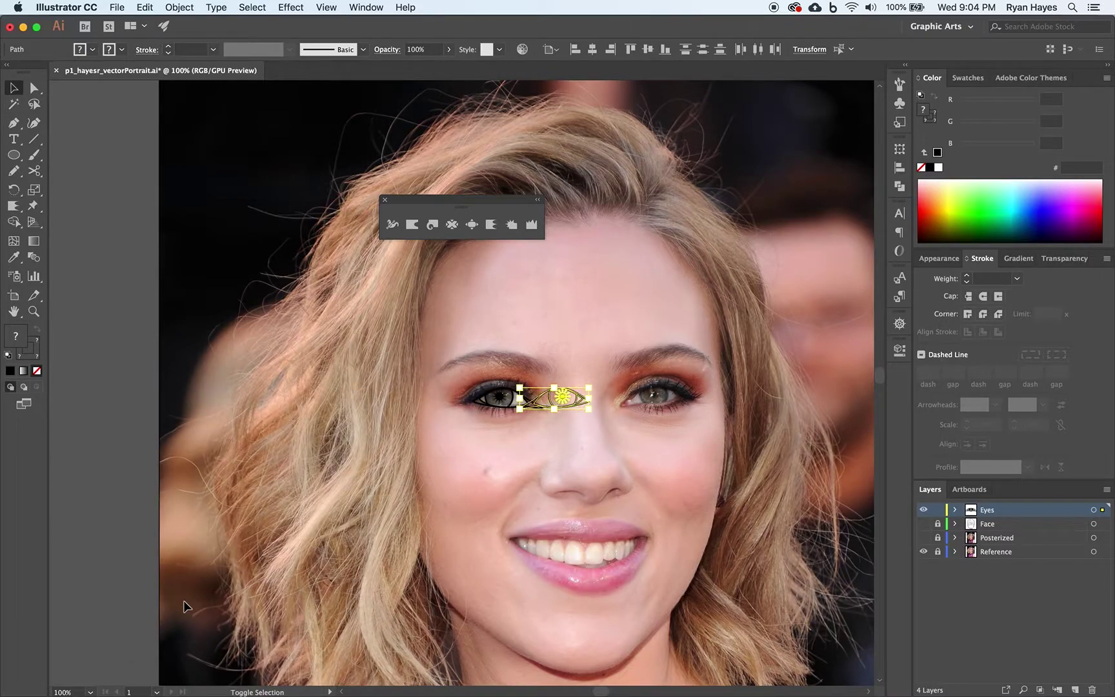
pyautogui.hotkey('shift', 'Right')
pyautogui.hotkey('shift', 'Right')
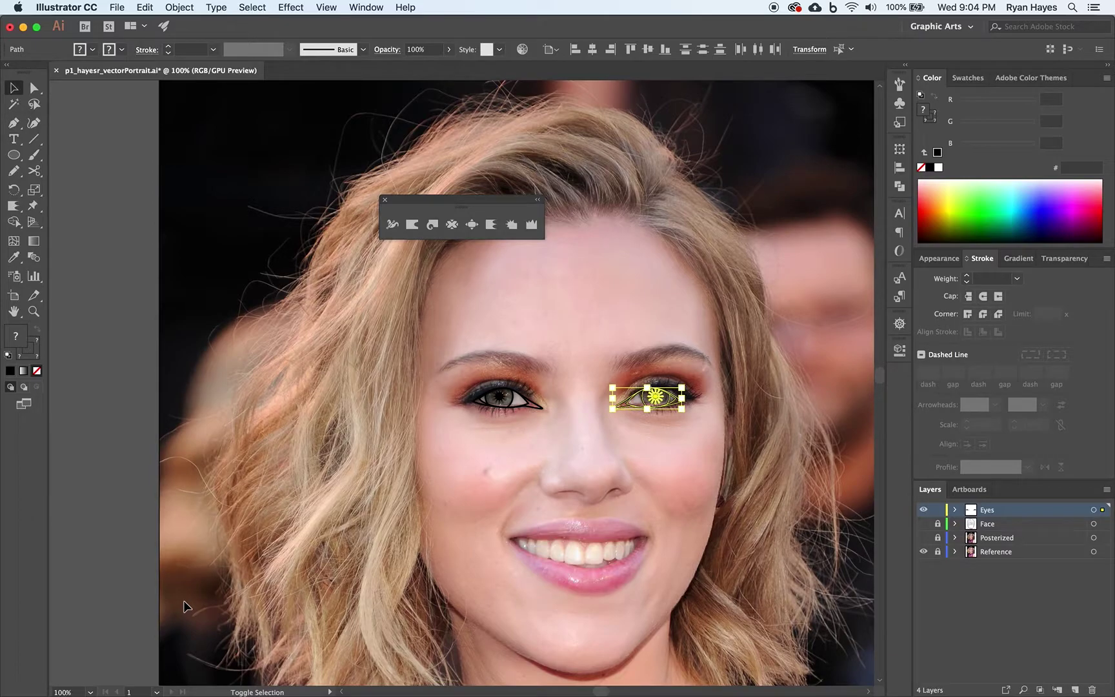
pyautogui.hotkey('shift', 'Right')
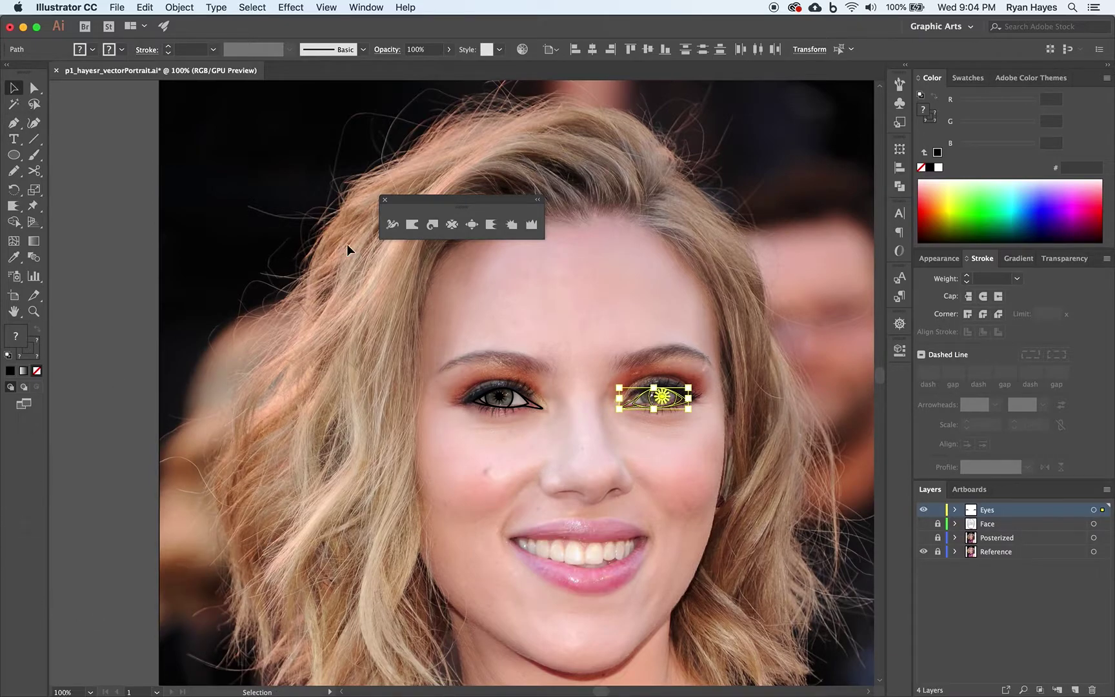
pyautogui.click(607, 325)
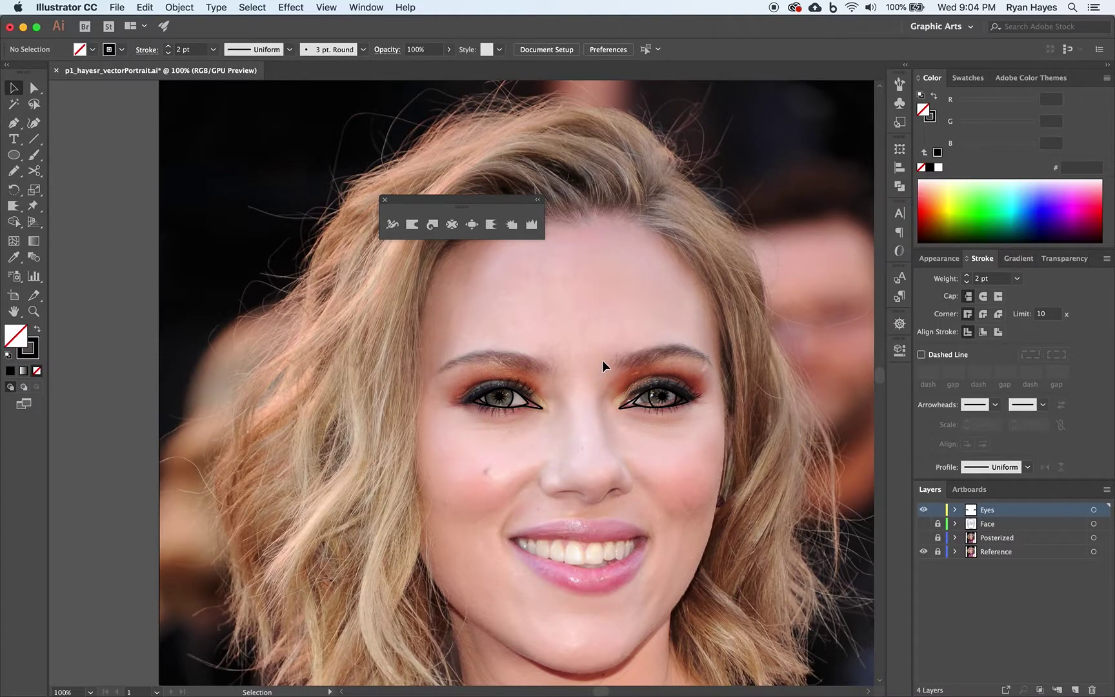
# - Nudge the mirrored right-eye outline two steps left over the photo's eye
pyautogui.moveTo(665, 399); pyautogui.dragTo(694, 417)
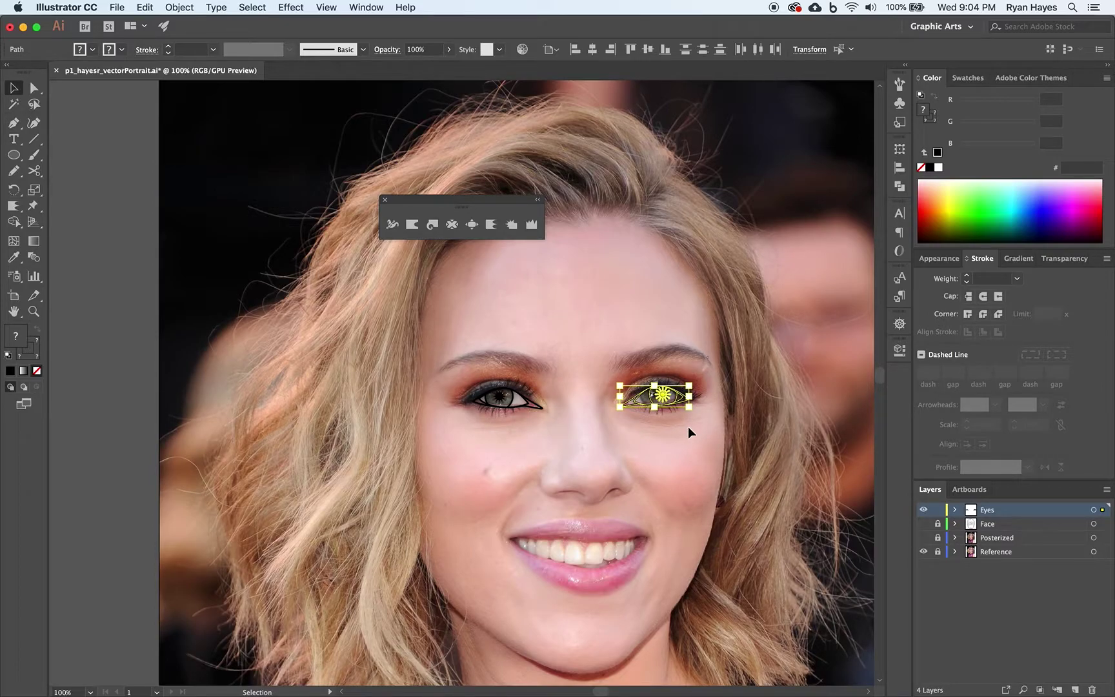
pyautogui.click(680, 448)
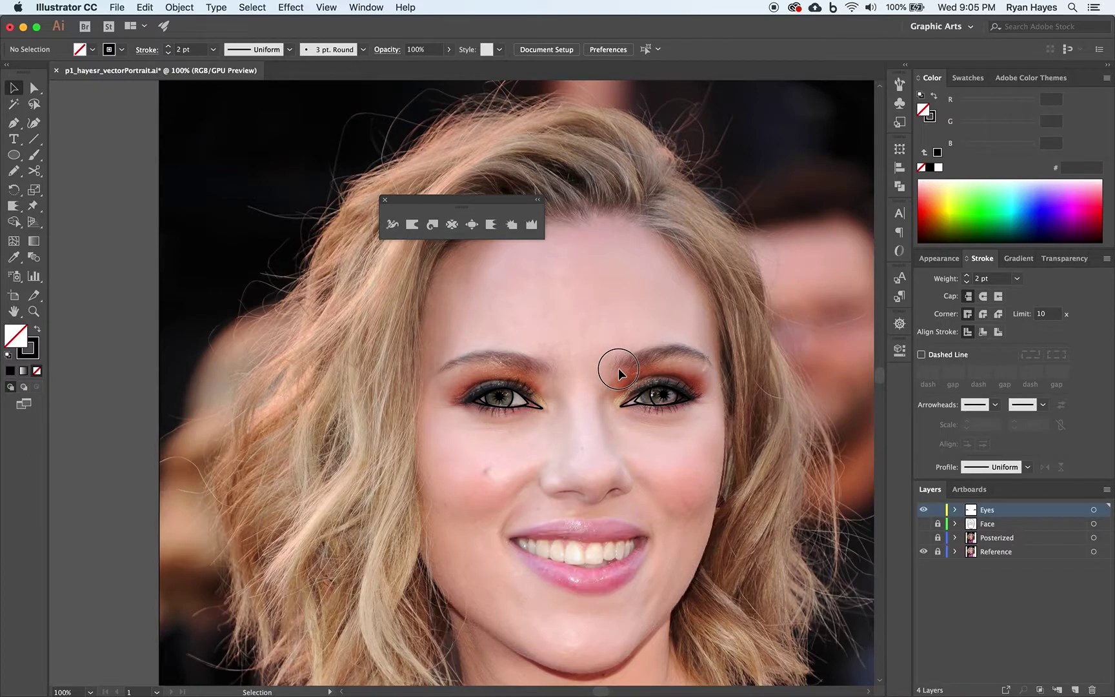
pyautogui.click(674, 410)
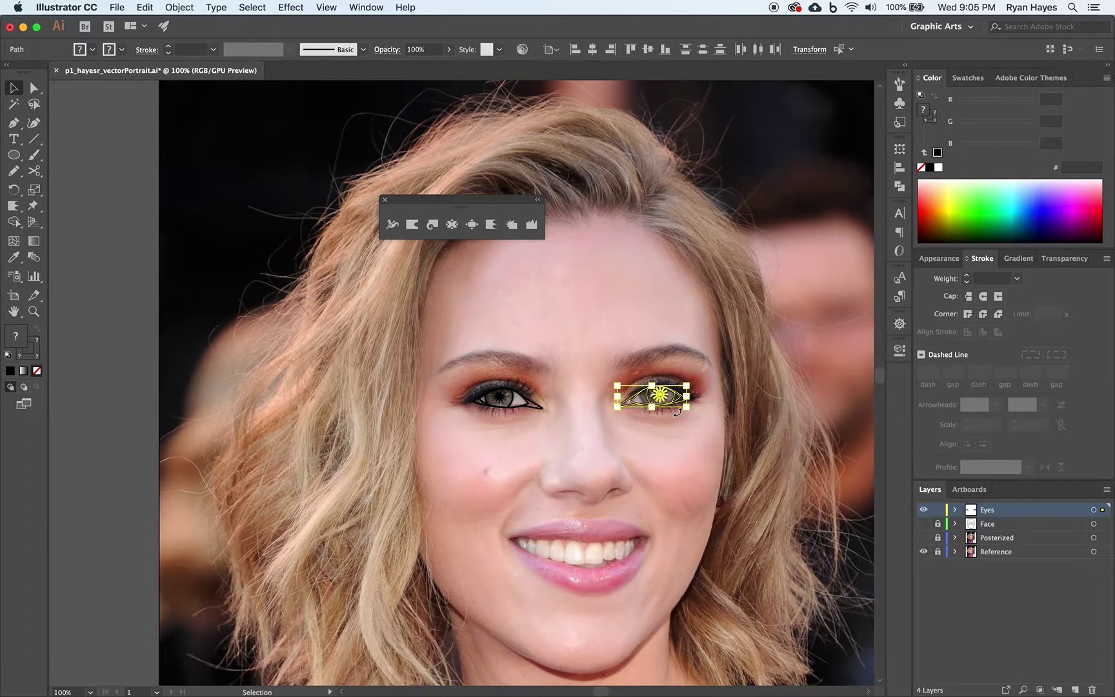
pyautogui.press('Left')
pyautogui.press('Left')
pyautogui.press('Left')
pyautogui.press('Left')
pyautogui.press('Left')
pyautogui.press('Left')
pyautogui.press('Left')
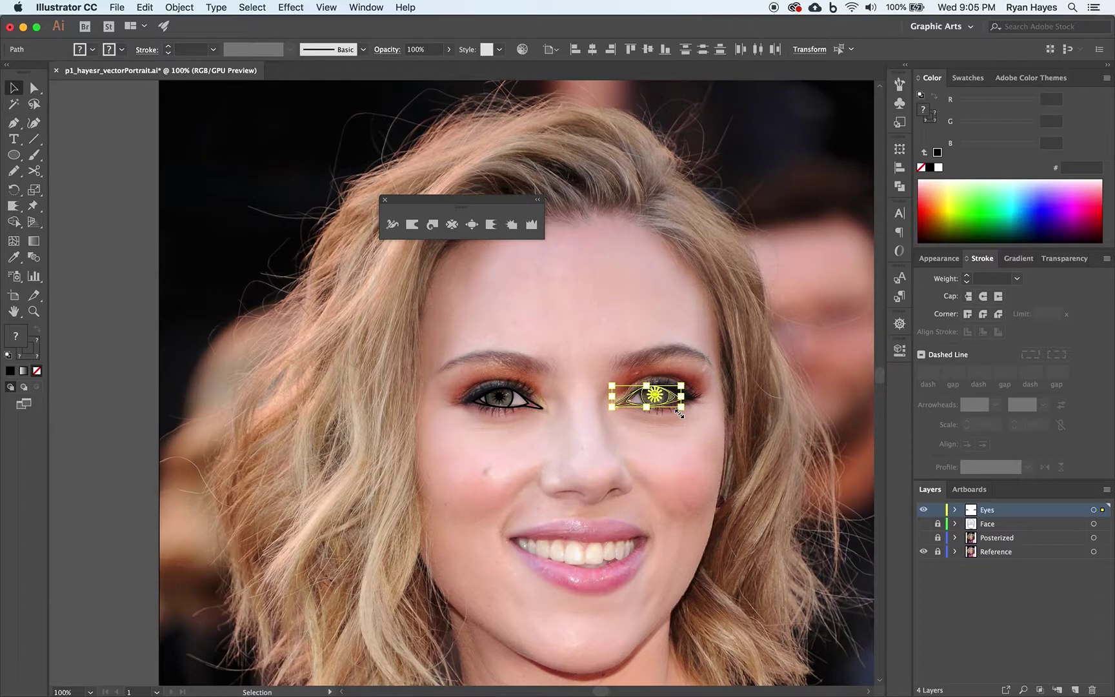
pyautogui.press('Left')
pyautogui.click(694, 435)
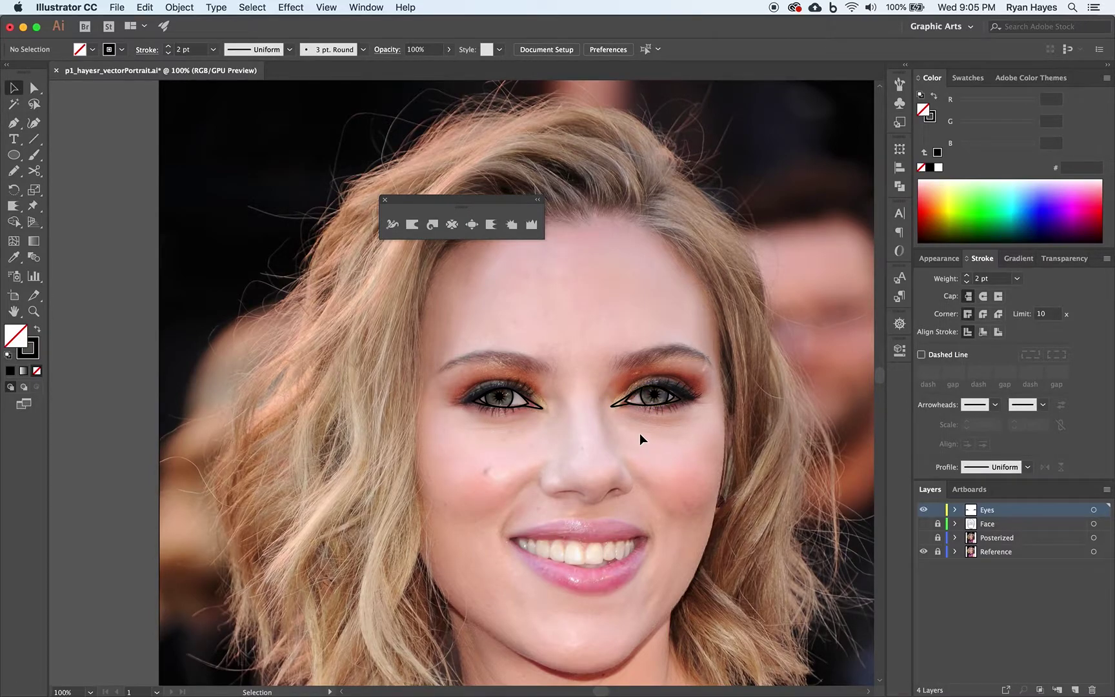
# - Drag the right-eye outline's inner corner anchor slightly left and down to match the photo
pyautogui.click(608, 401)
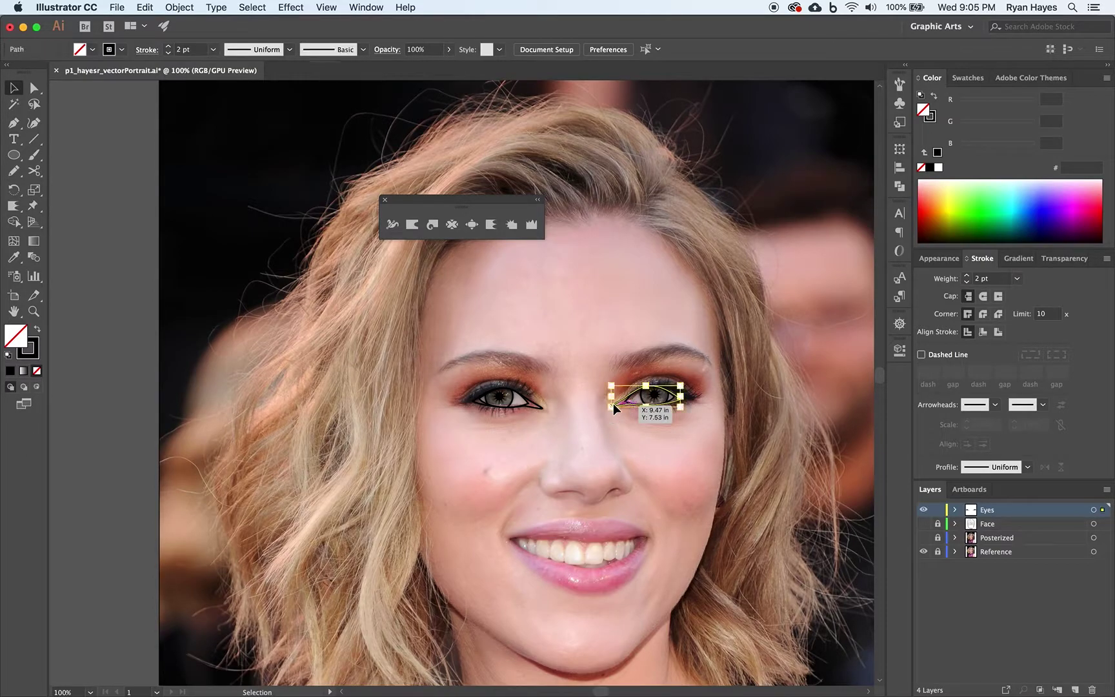
pyautogui.click(655, 495)
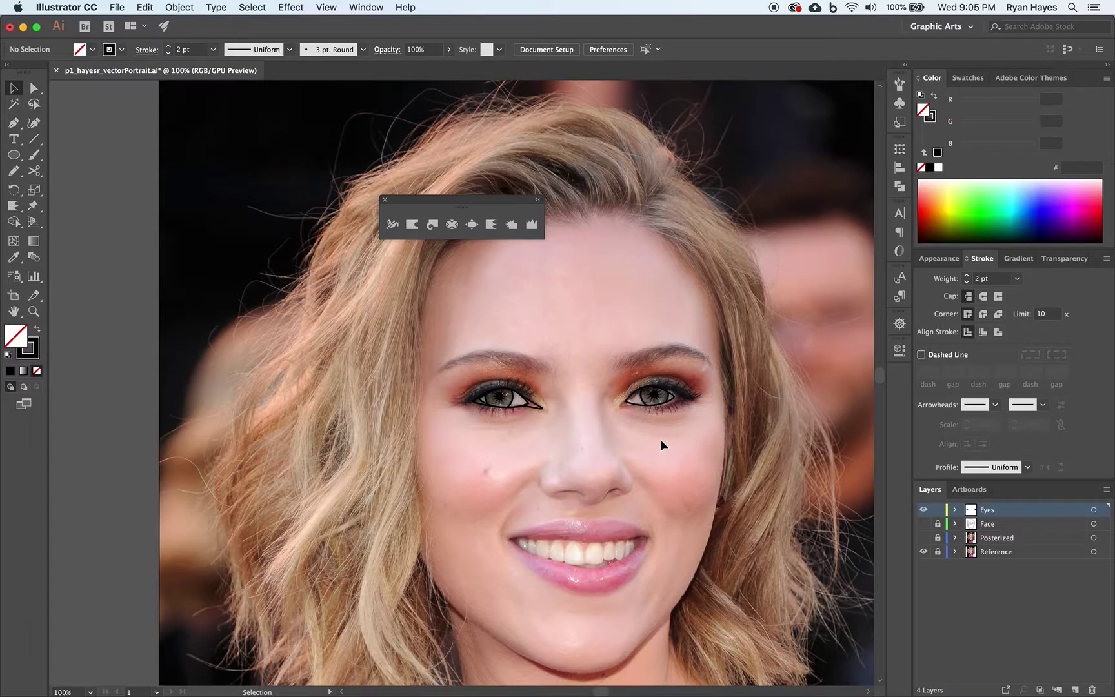
pyautogui.click(634, 404)
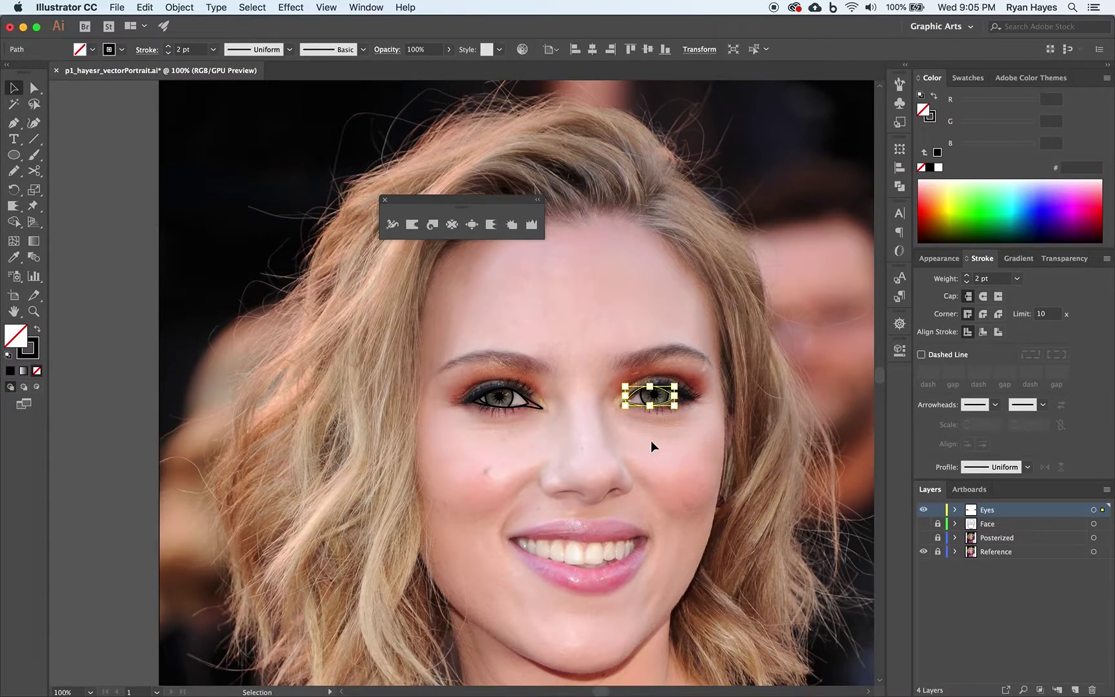
pyautogui.press('a')
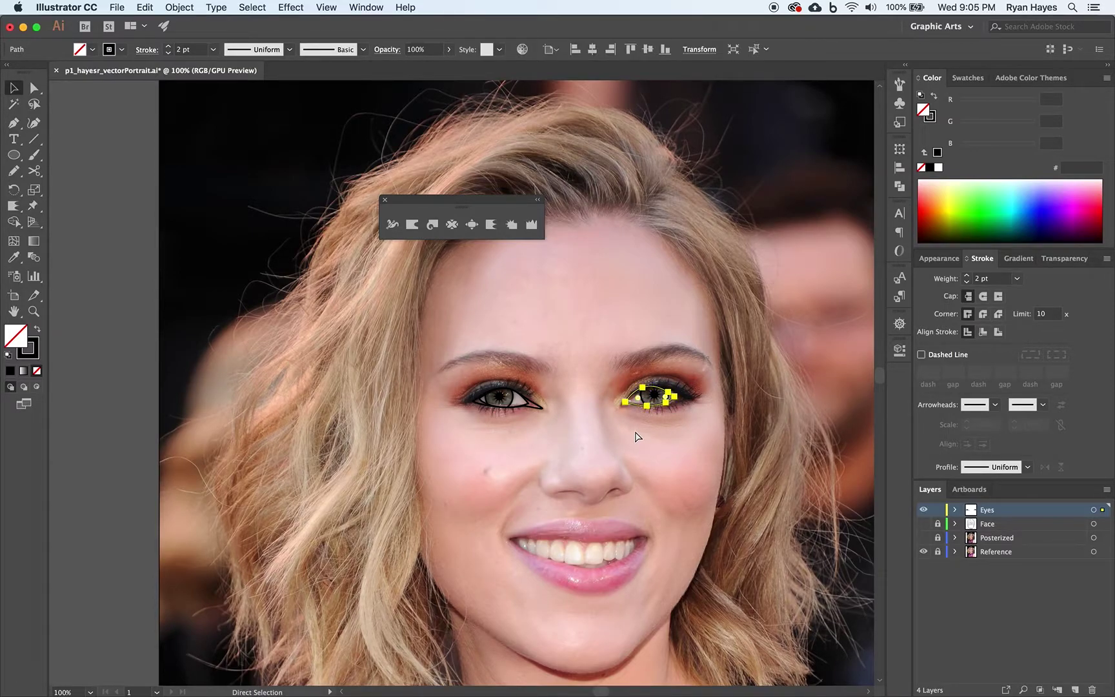
pyautogui.press('v')
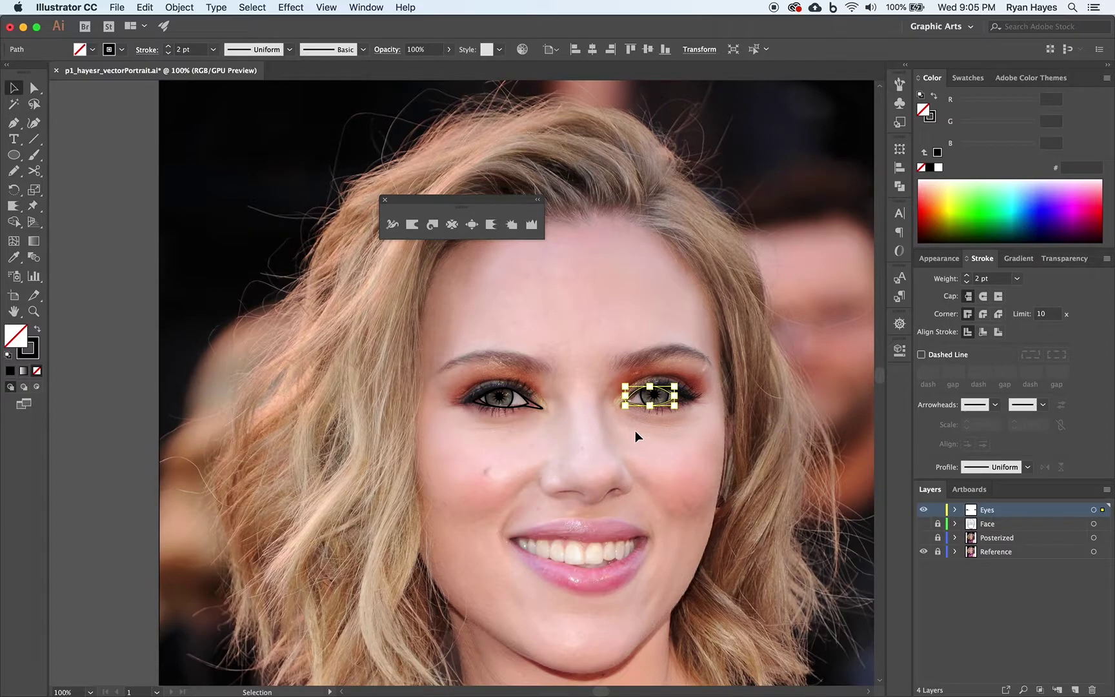
pyautogui.press('a')
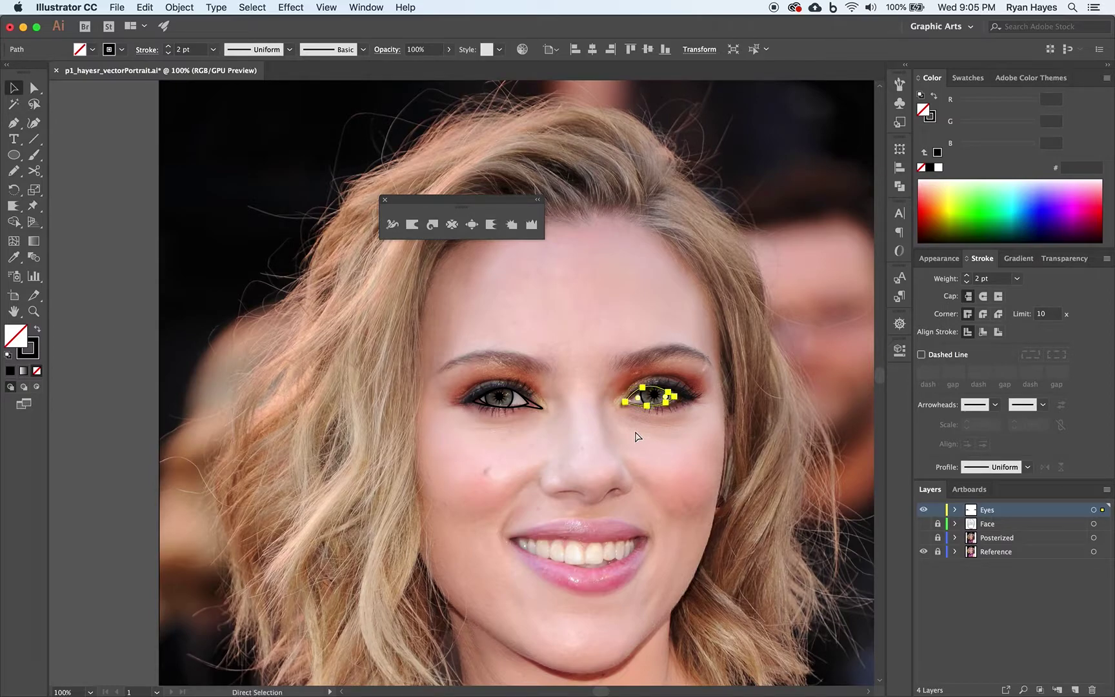
pyautogui.press('v')
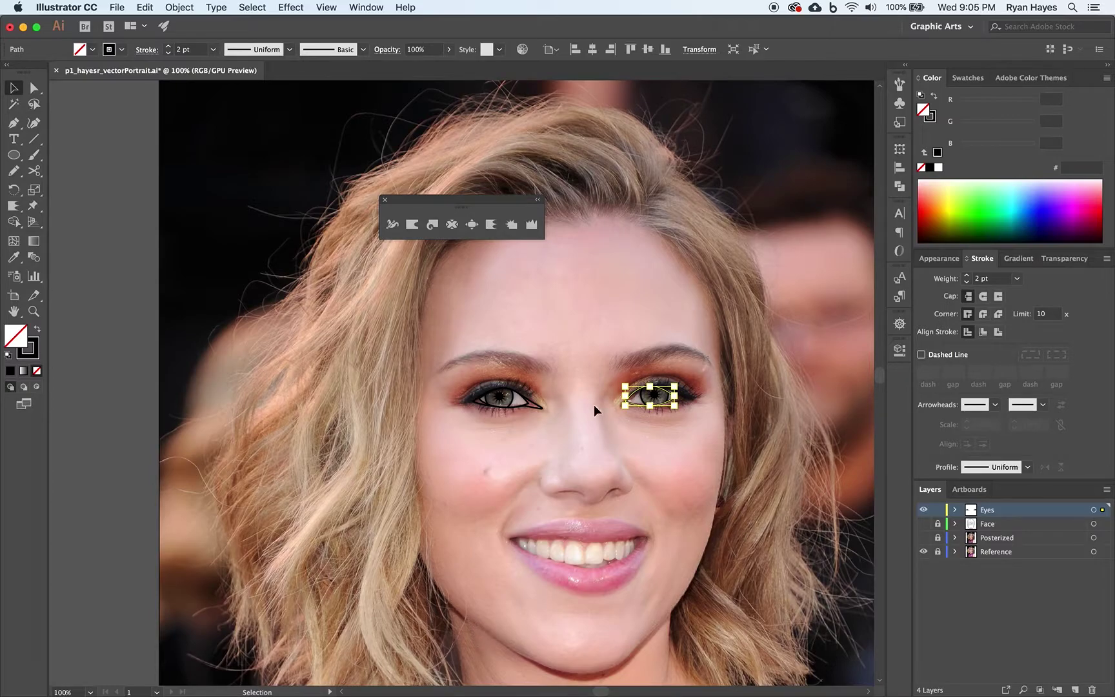
pyautogui.click(34, 88)
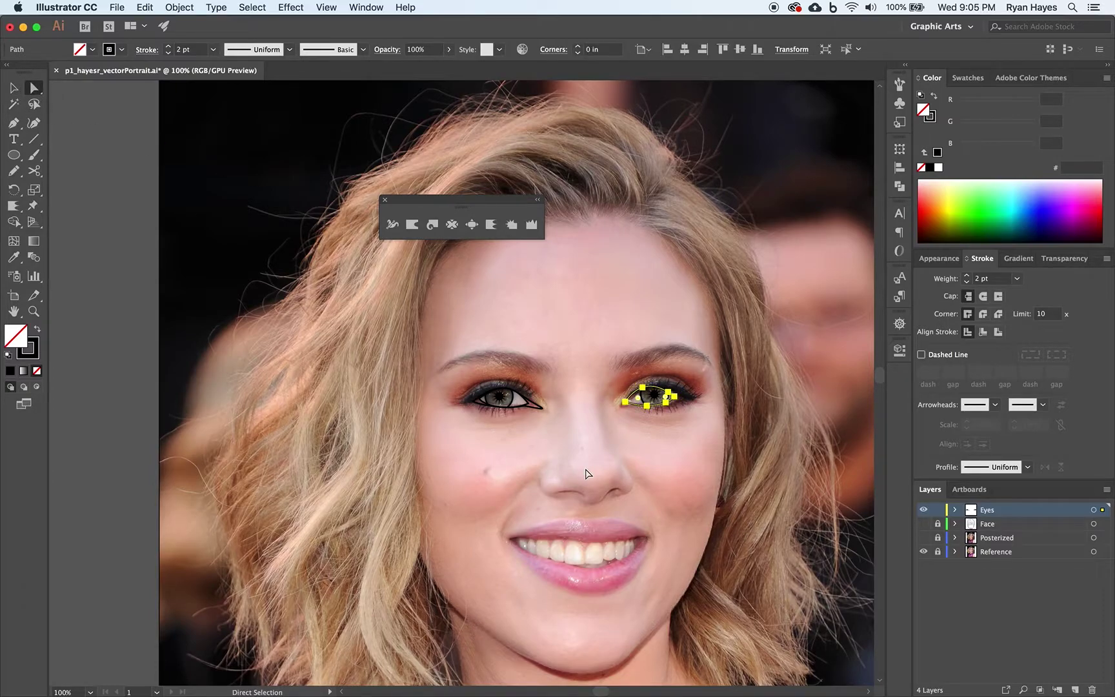
pyautogui.moveTo(626, 406); pyautogui.dragTo(621, 411)
pyautogui.click(612, 425)
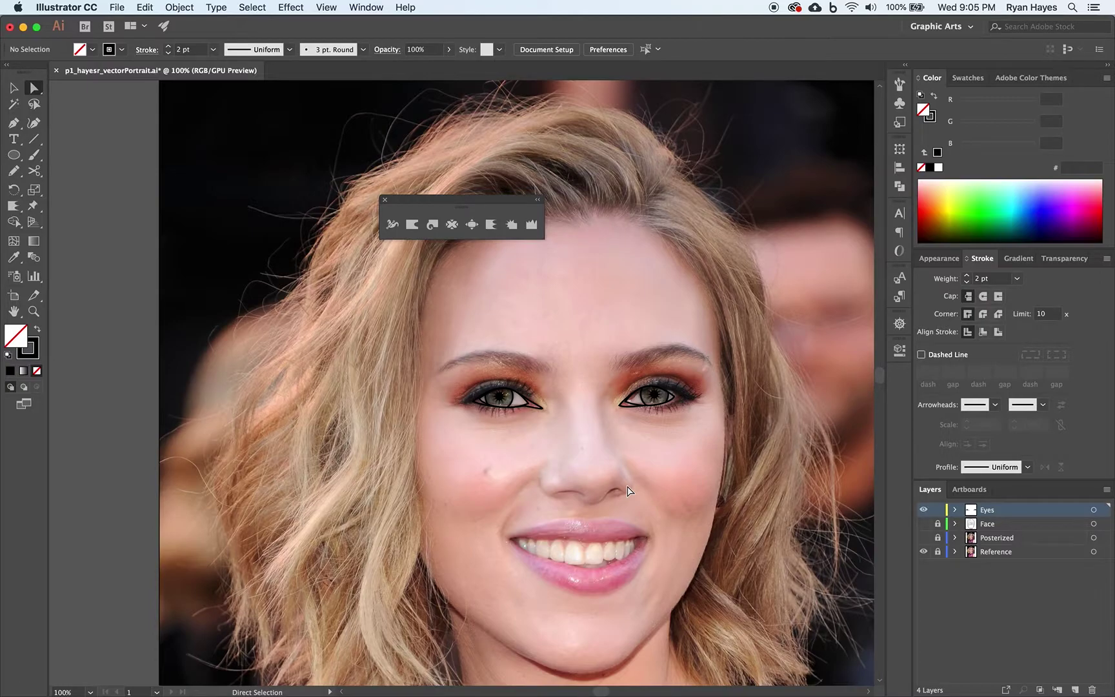
# - Zoom in on both eyes and pull the right eye's corner anchor into place
pyautogui.click(33, 311)
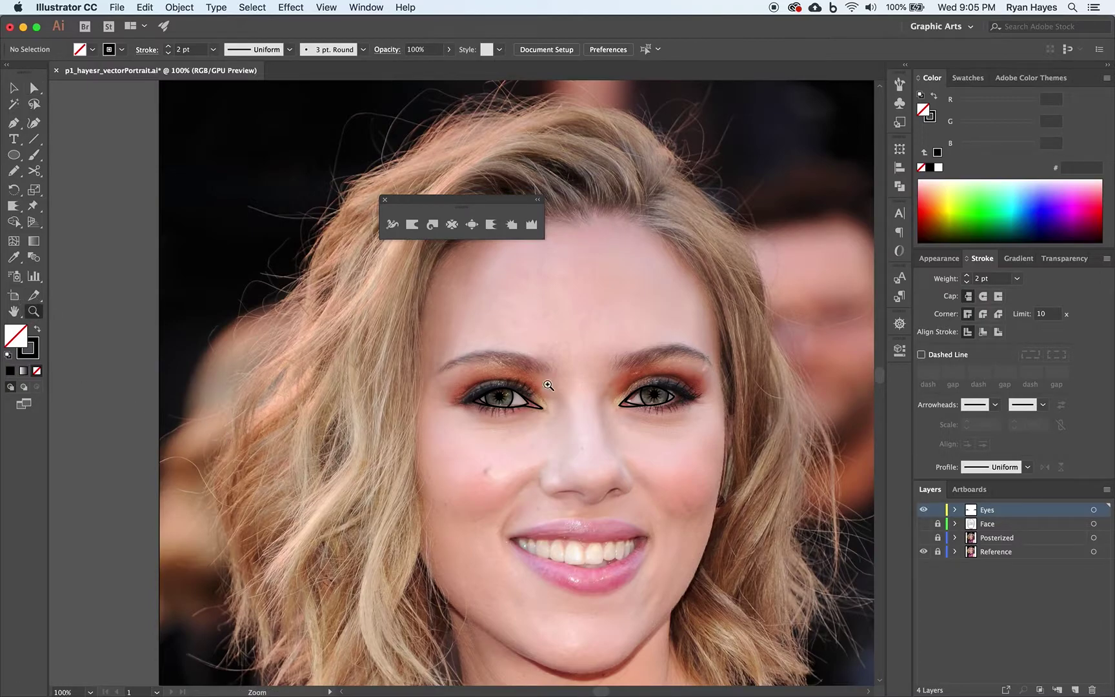
pyautogui.moveTo(629, 362); pyautogui.dragTo(800, 553)
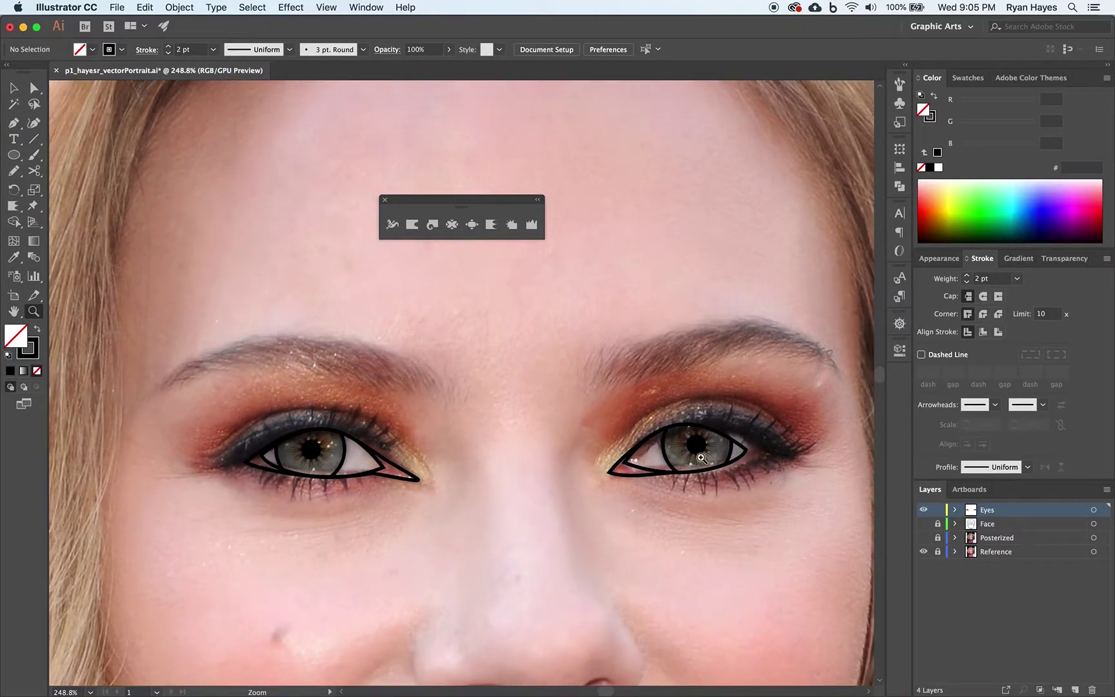
pyautogui.click(35, 92)
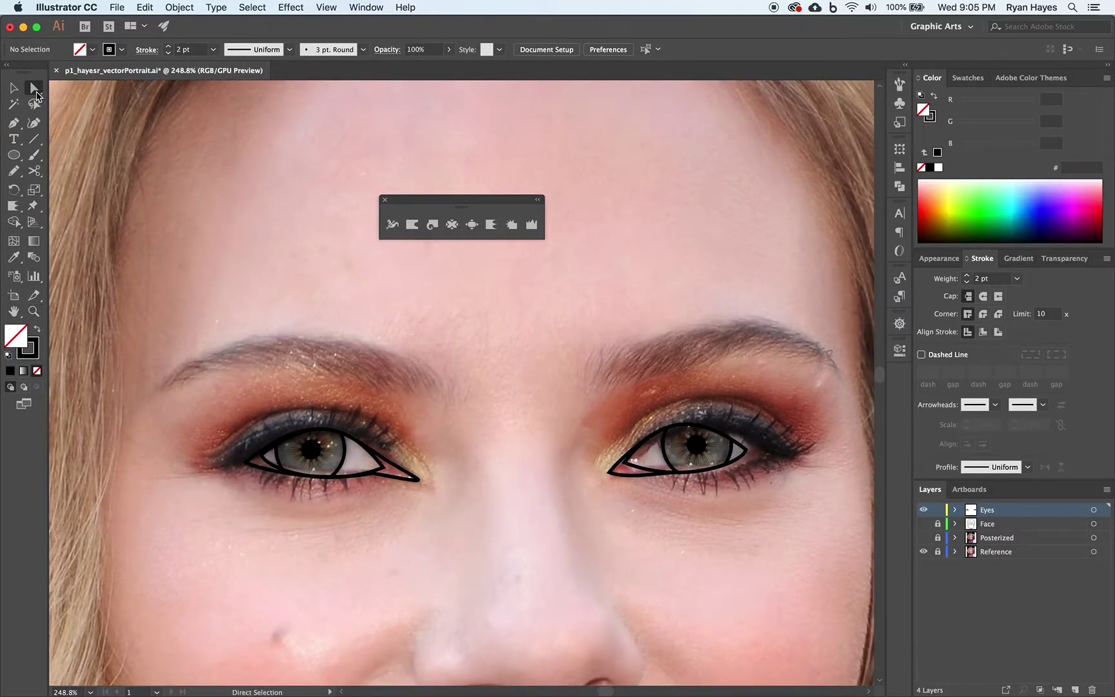
pyautogui.click(745, 452)
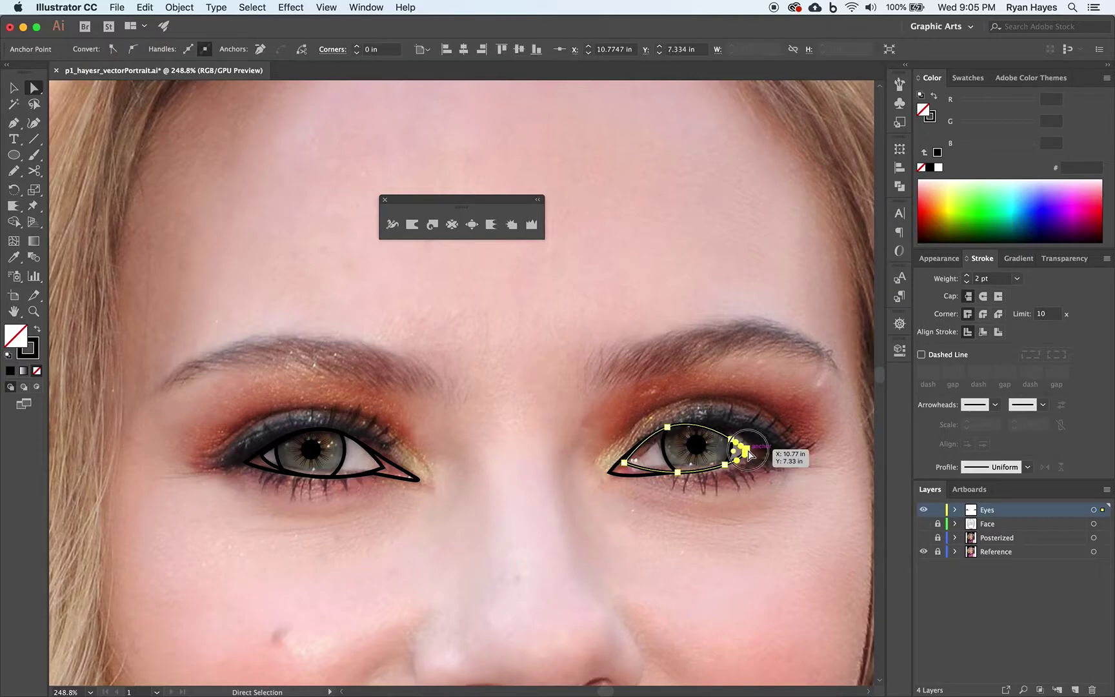
pyautogui.moveTo(748, 449)
pyautogui.mouseDown()
pyautogui.moveTo(758, 450)
pyautogui.moveTo(740, 441)
pyautogui.mouseUp()
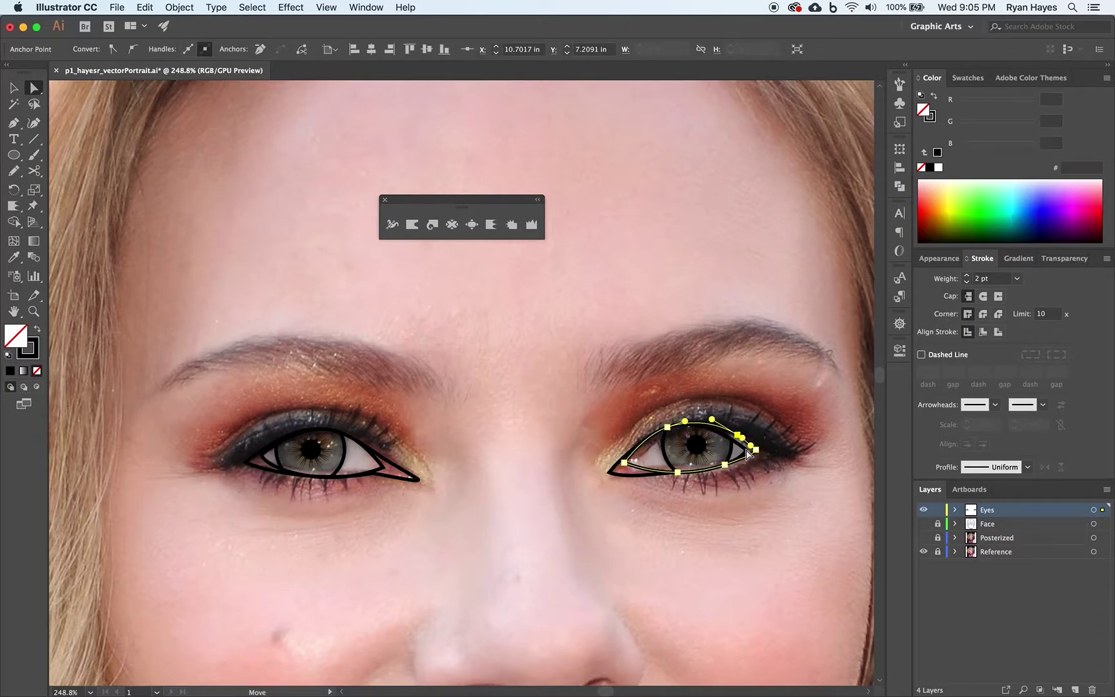
pyautogui.click(746, 497)
pyautogui.click(741, 452)
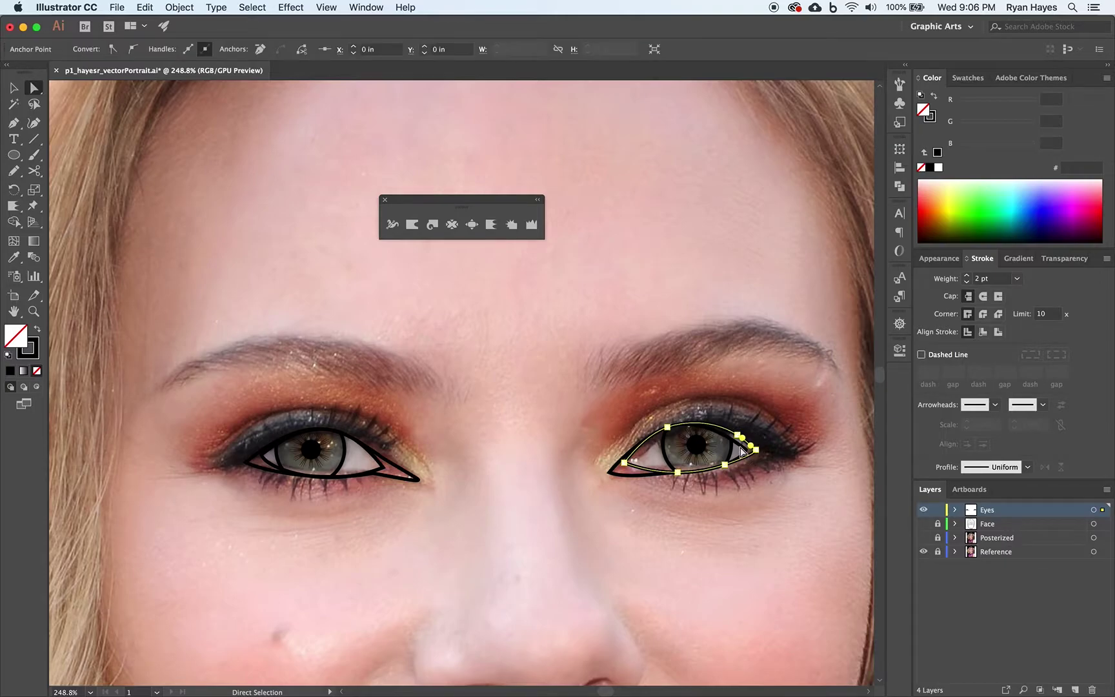
pyautogui.click(644, 476)
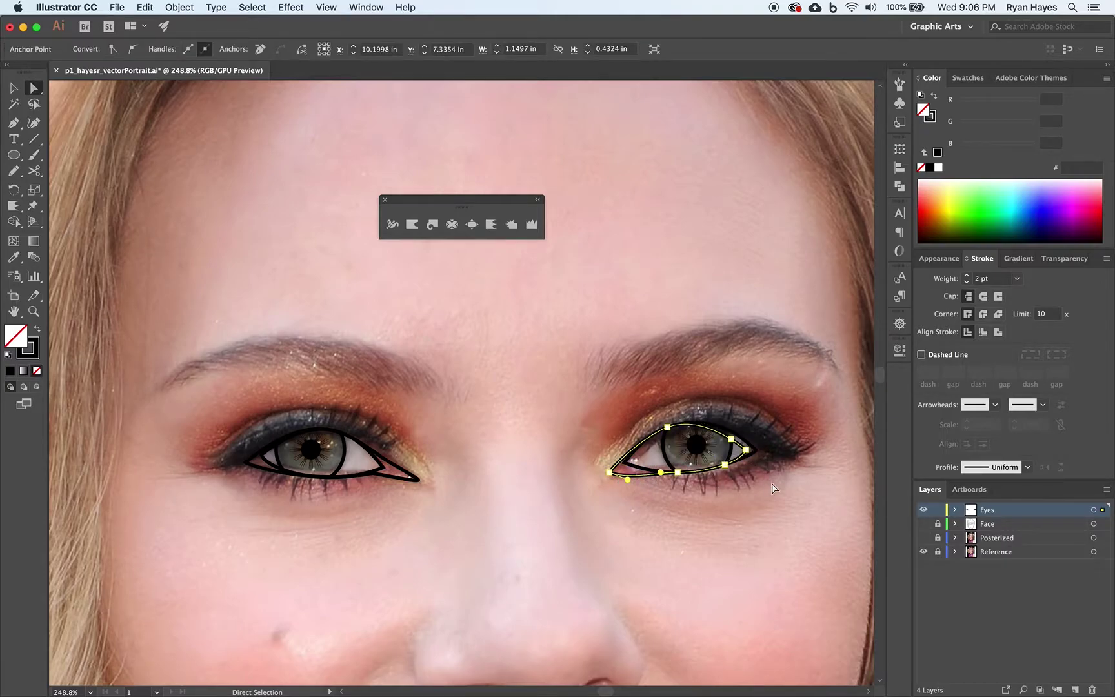
pyautogui.moveTo(746, 449)
pyautogui.mouseDown()
pyautogui.moveTo(758, 454)
pyautogui.moveTo(738, 437)
pyautogui.mouseUp()
pyautogui.click(746, 480)
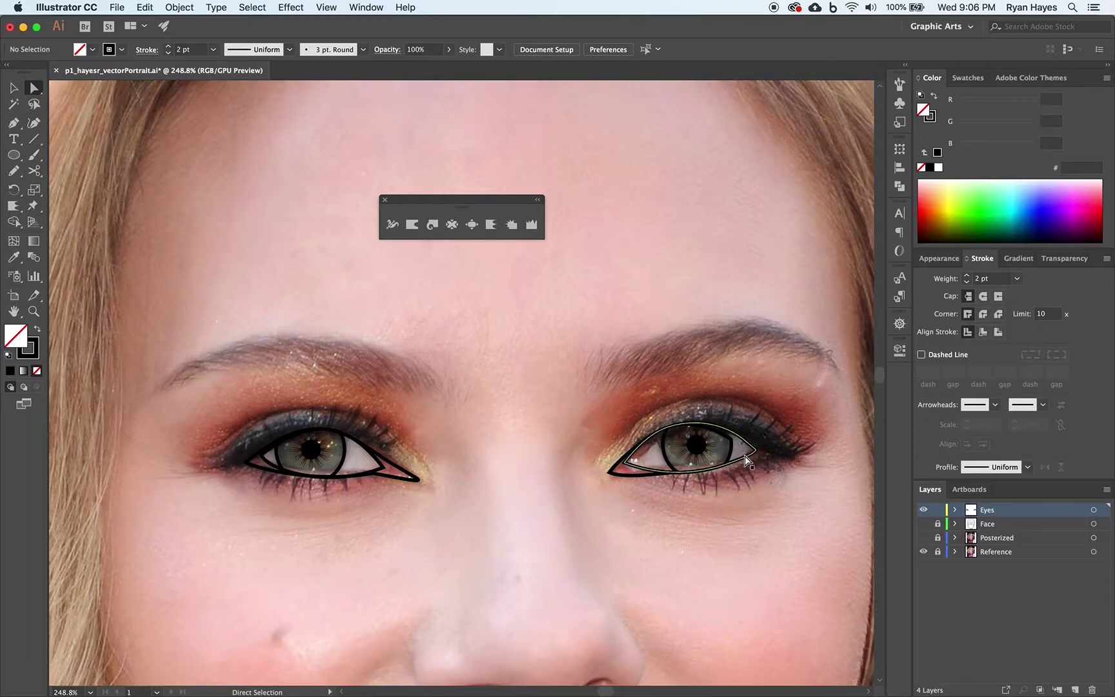
# - Adjust the right iris circle's right anchor so it follows the photo's iris
pyautogui.click(732, 443)
pyautogui.moveTo(732, 441); pyautogui.dragTo(737, 435)
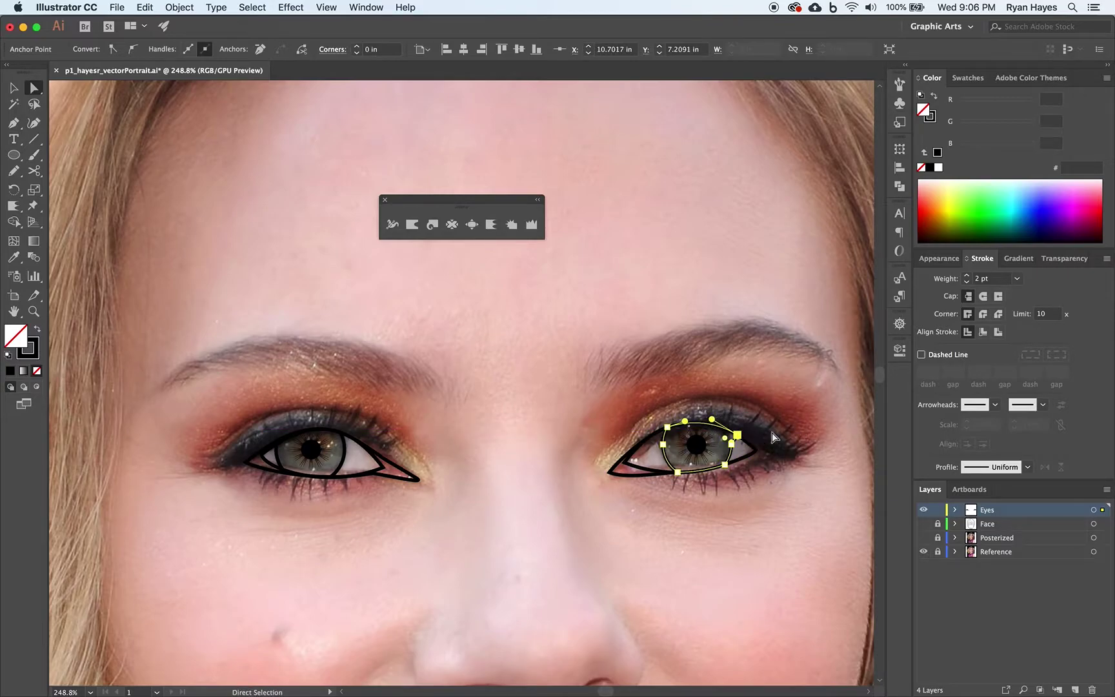
pyautogui.click(792, 437)
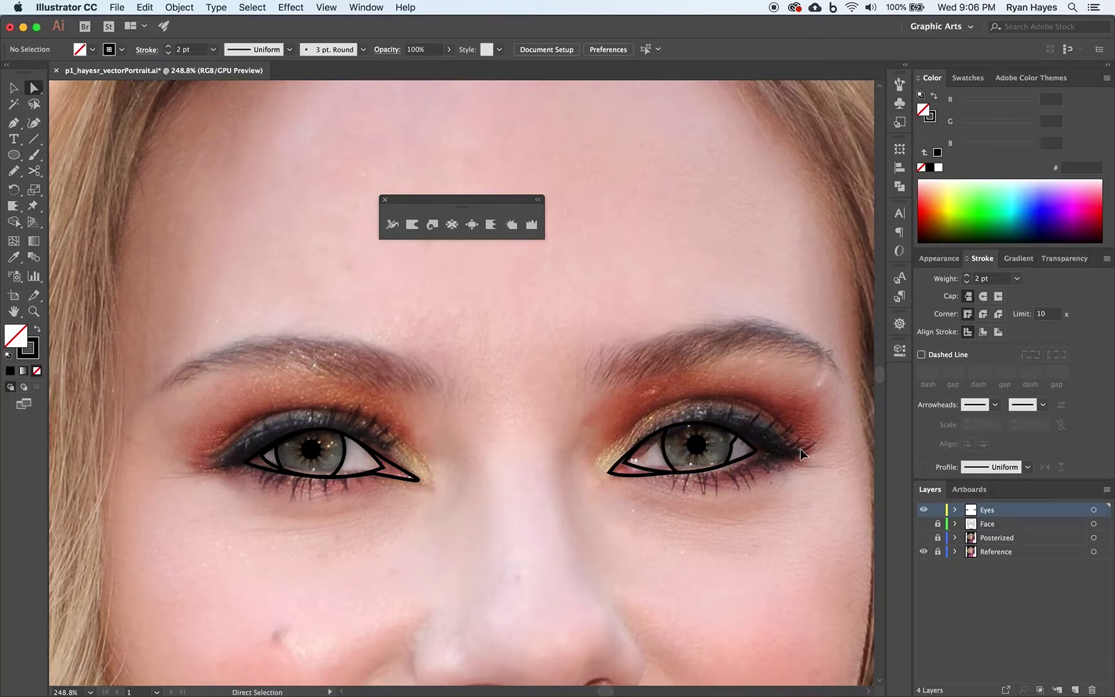
pyautogui.click(736, 435)
pyautogui.moveTo(737, 435)
pyautogui.mouseDown()
pyautogui.moveTo(729, 444)
pyautogui.moveTo(728, 433)
pyautogui.mouseUp()
# - Tuck the left eye's inner tip anchor near the nose inward, then check the fit
pyautogui.click(758, 426)
pyautogui.moveTo(418, 479); pyautogui.dragTo(400, 475)
pyautogui.click(398, 499)
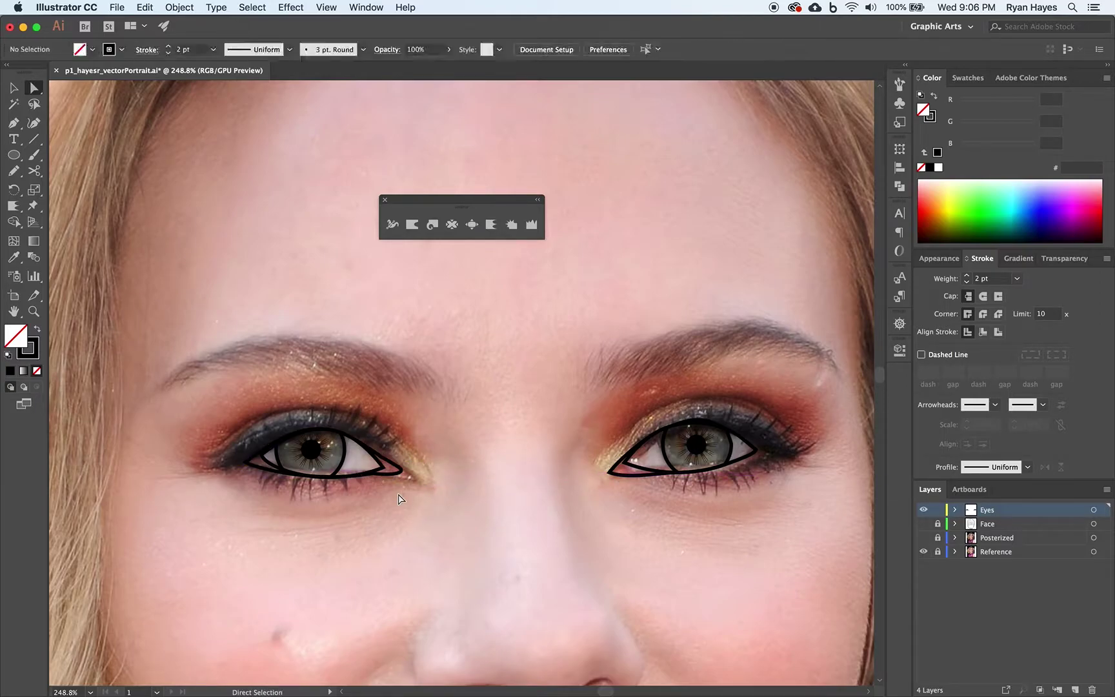